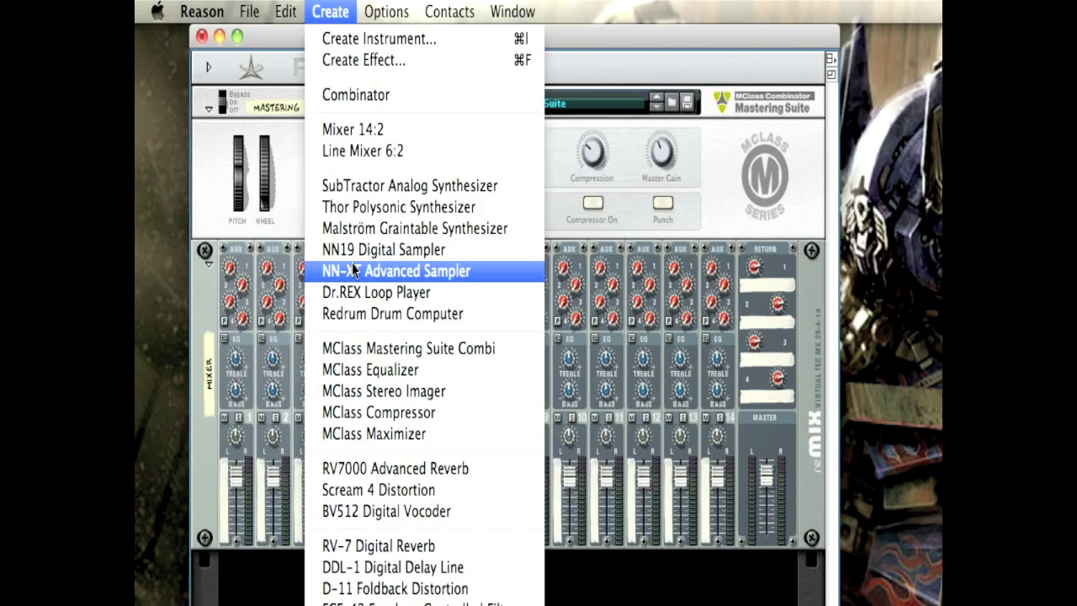
Add a Redrum Drum Computer to the rack below the mixer and initialize its patch.
left_click(392, 312)
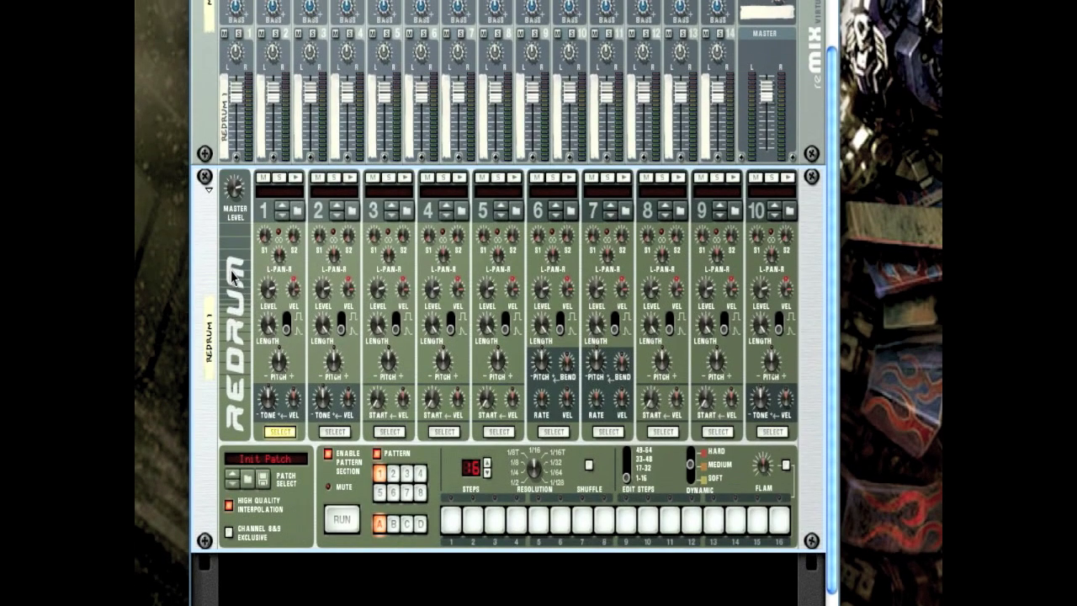
left_click(266, 353)
left_click(246, 172)
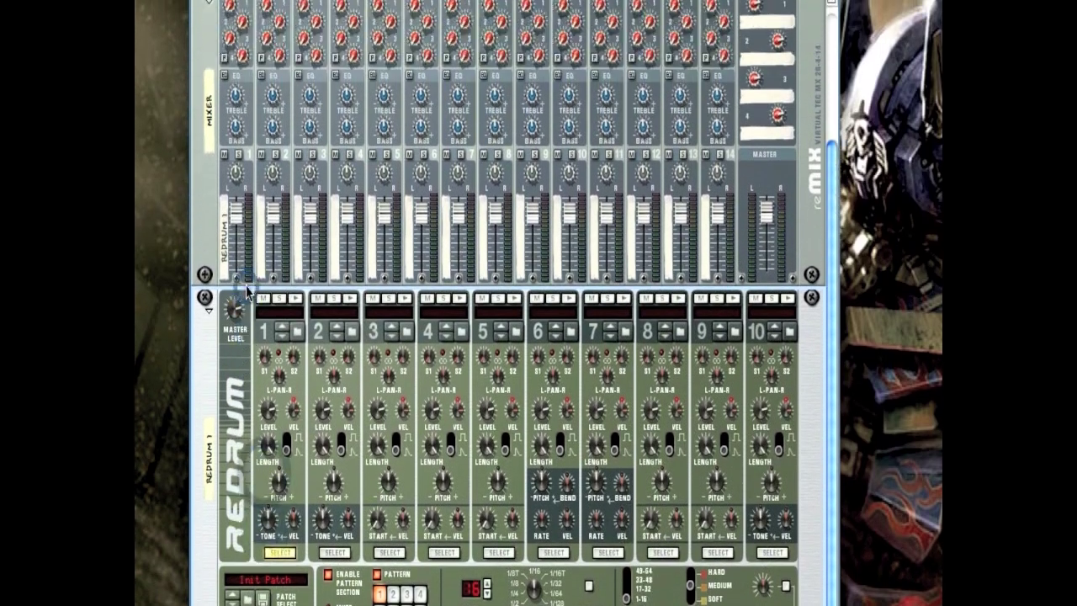
scroll(247, 290, "down", 1)
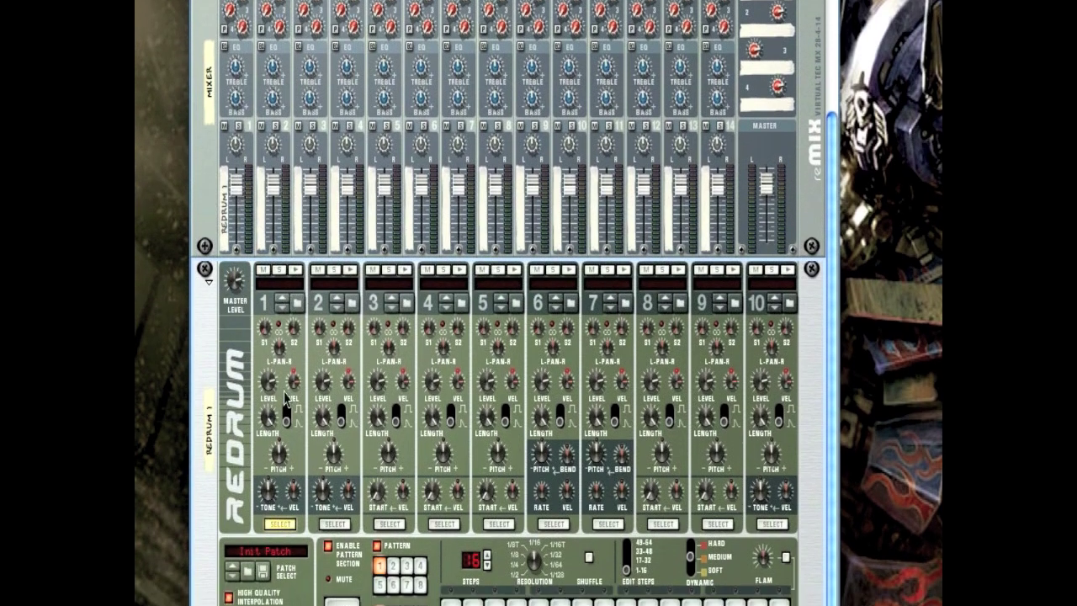
right_click(233, 357)
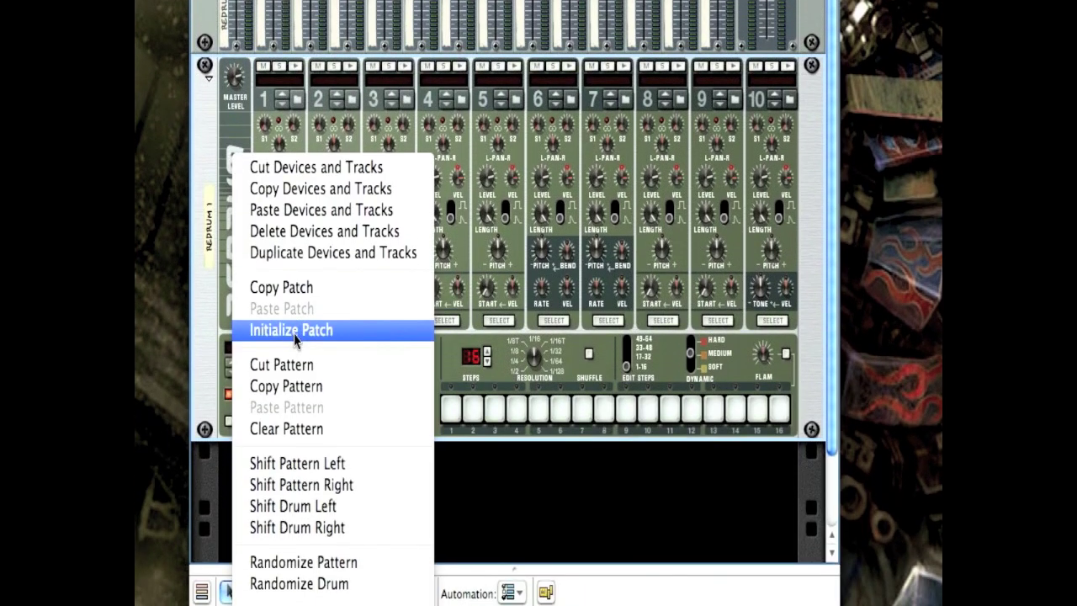
left_click(293, 331)
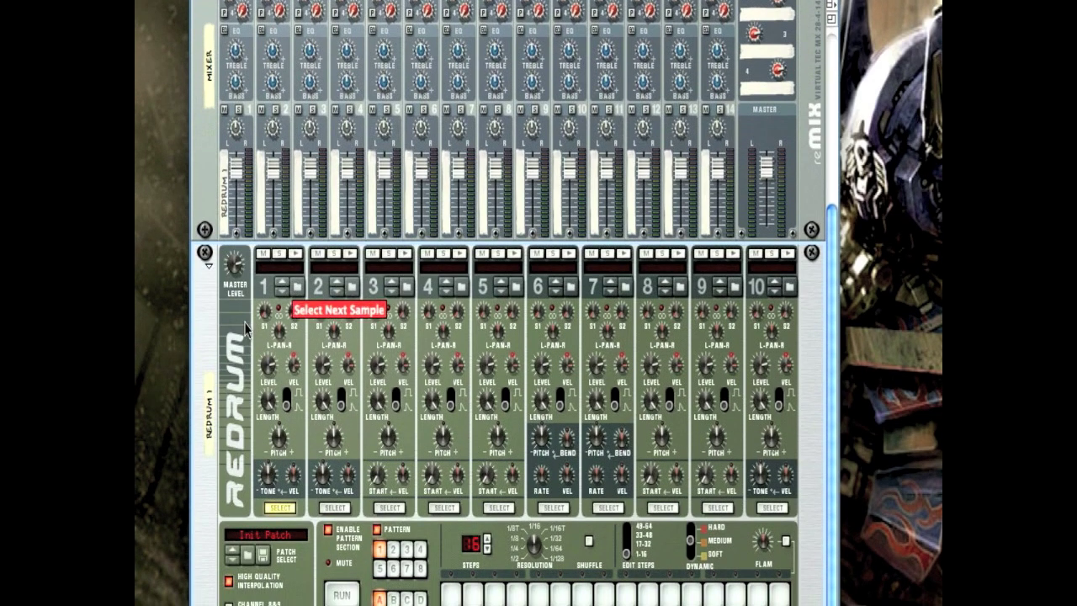
Load Bd_Congas.wav into drum channel 1 from the 01_BassDrums folder of xclusive drums-sorted in the Reason Factory Sound Bank.
left_click(294, 288)
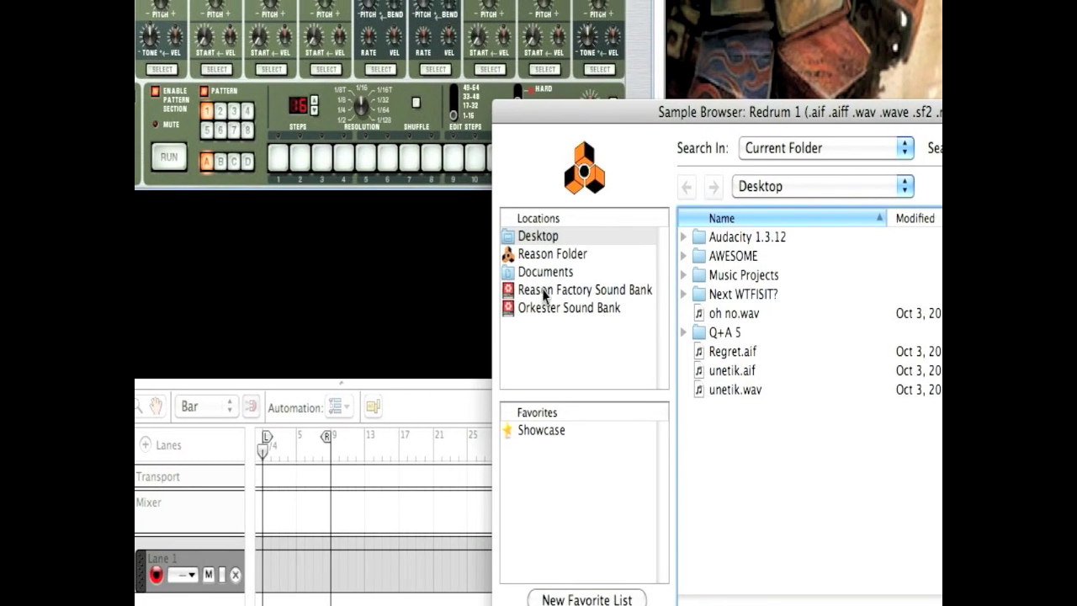
left_click(543, 295)
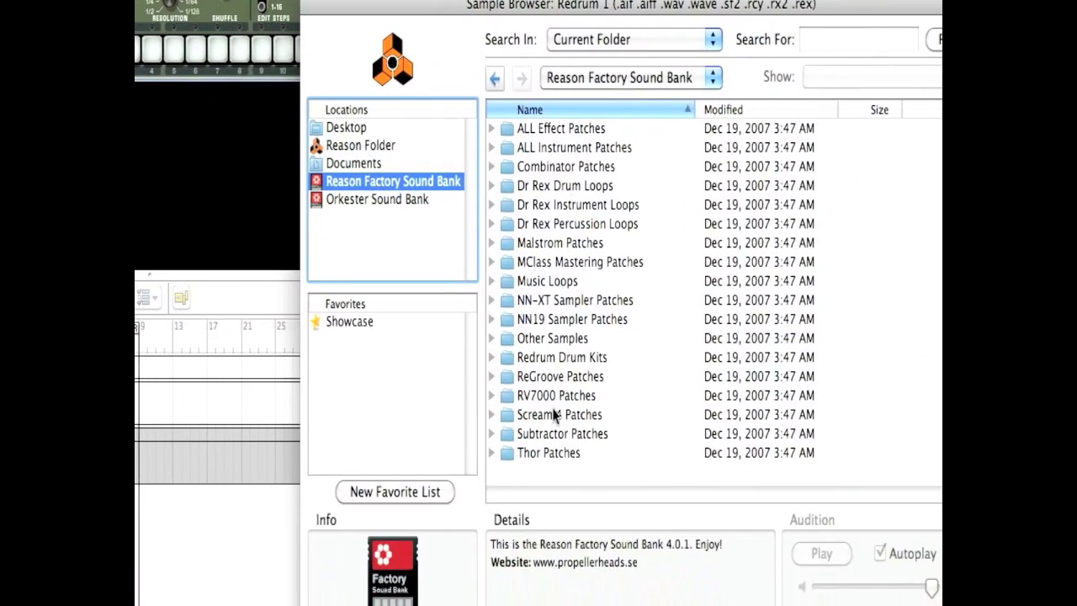
double_click(546, 308)
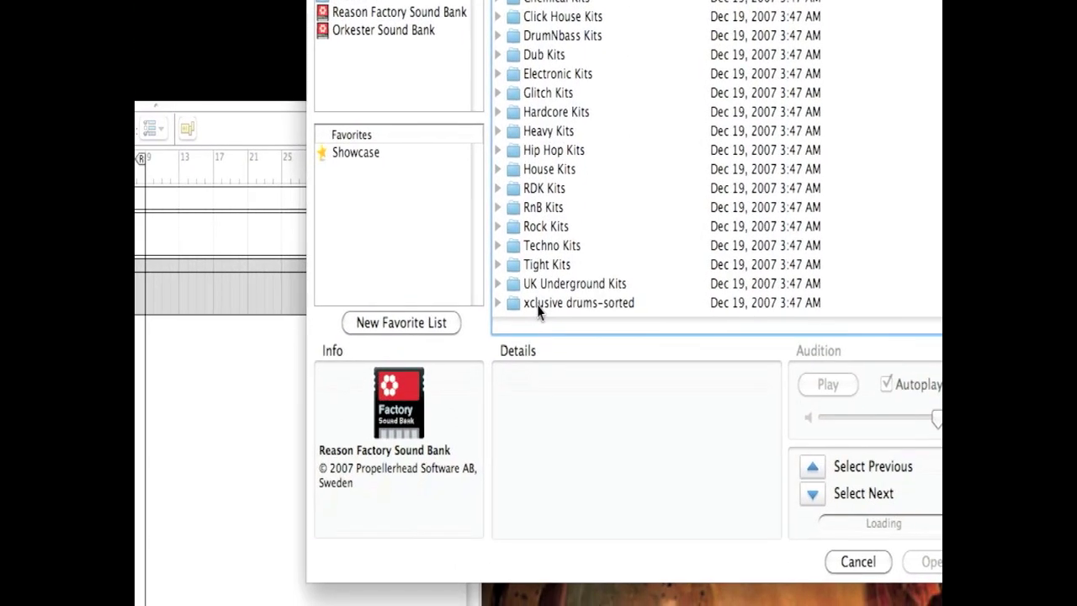
left_click(535, 334)
double_click(539, 308)
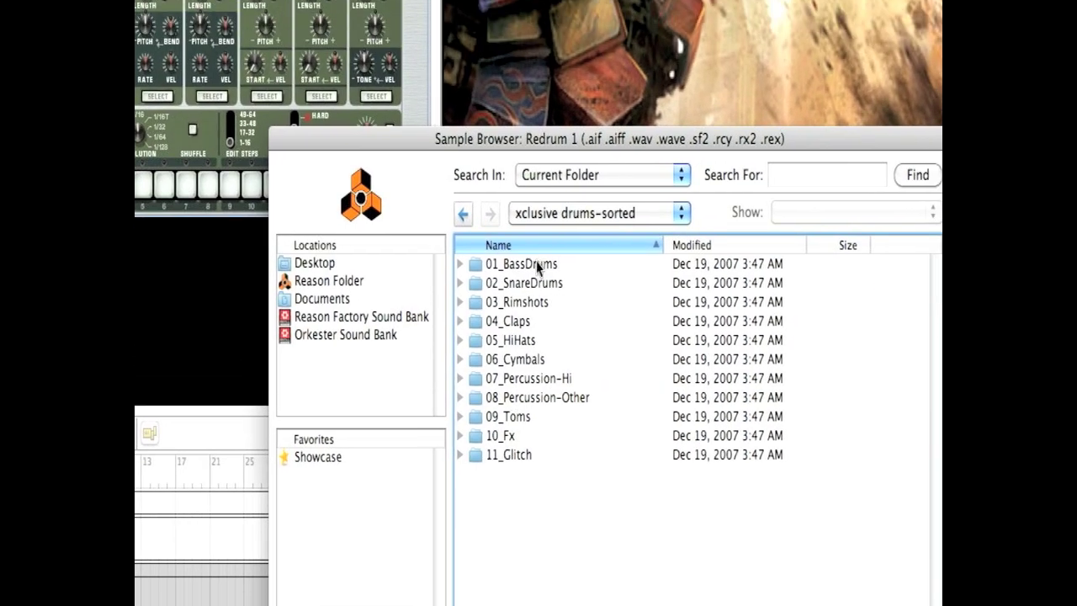
double_click(552, 187)
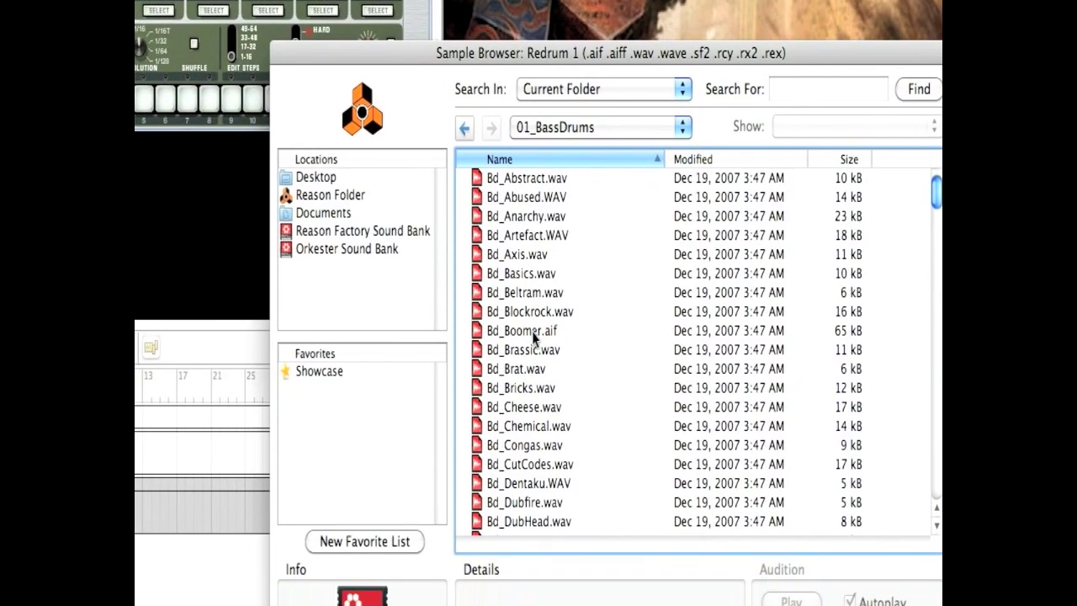
left_click(530, 410)
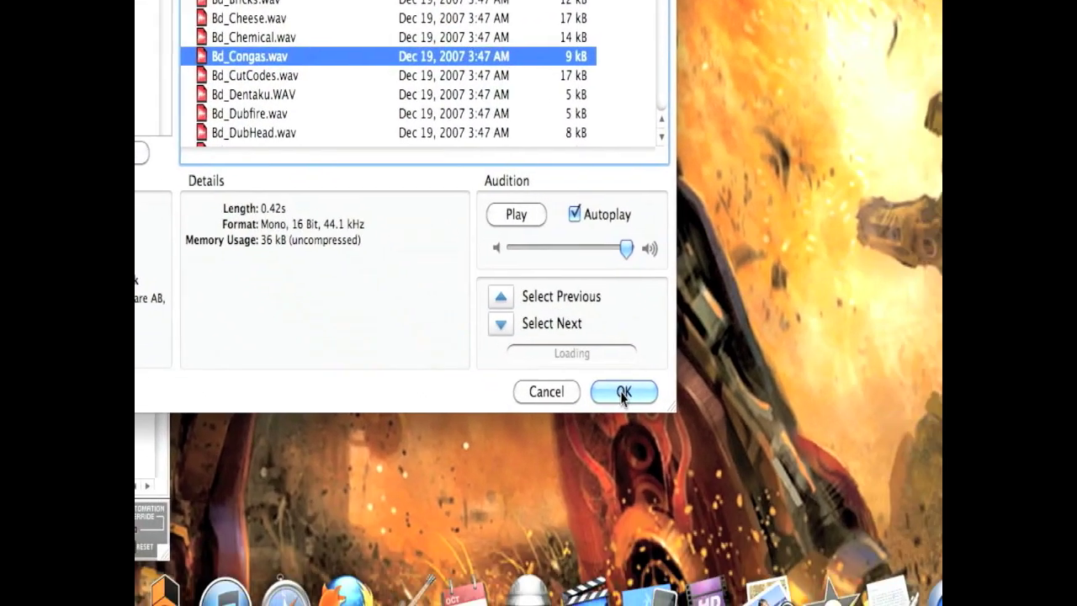
left_click(623, 392)
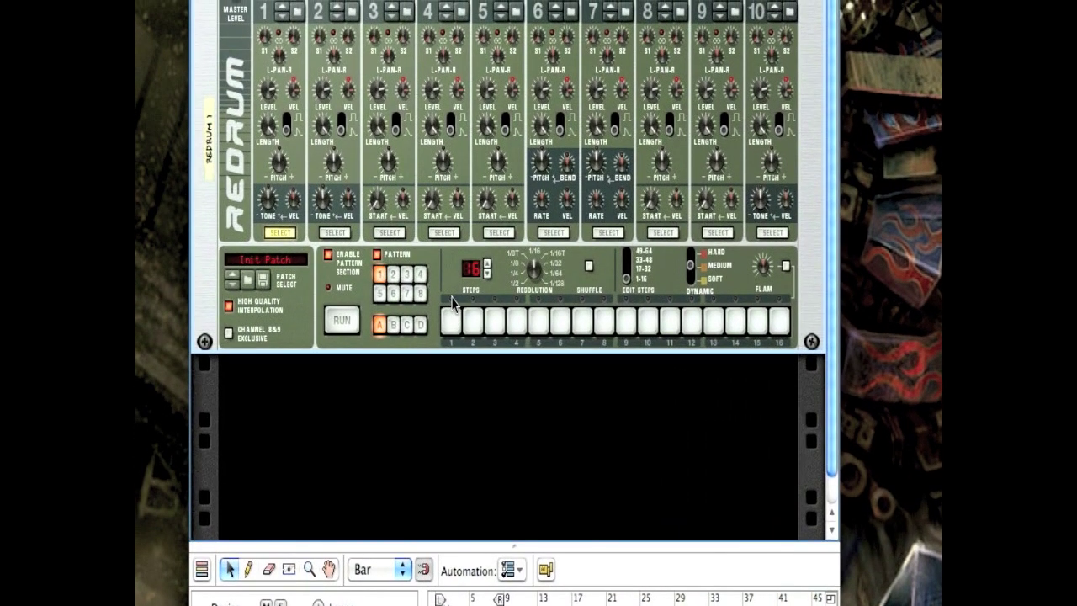
Enable all 16 pattern steps for drum 1 and play the pattern briefly.
left_click_drag(451, 324, 658, 328)
left_click_drag(603, 310, 720, 312)
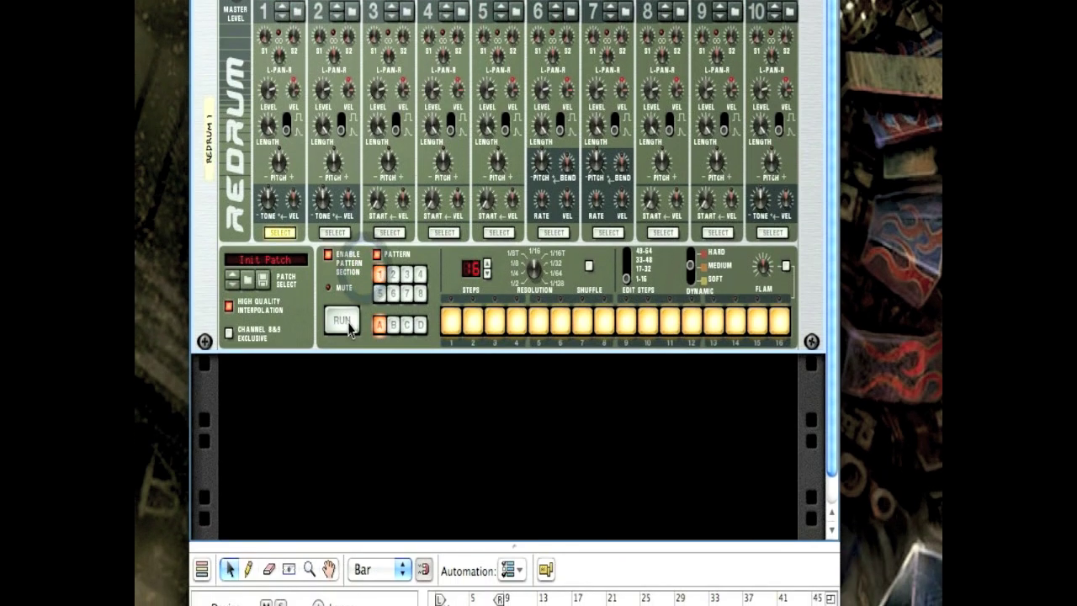
left_click(345, 322)
left_click(347, 311)
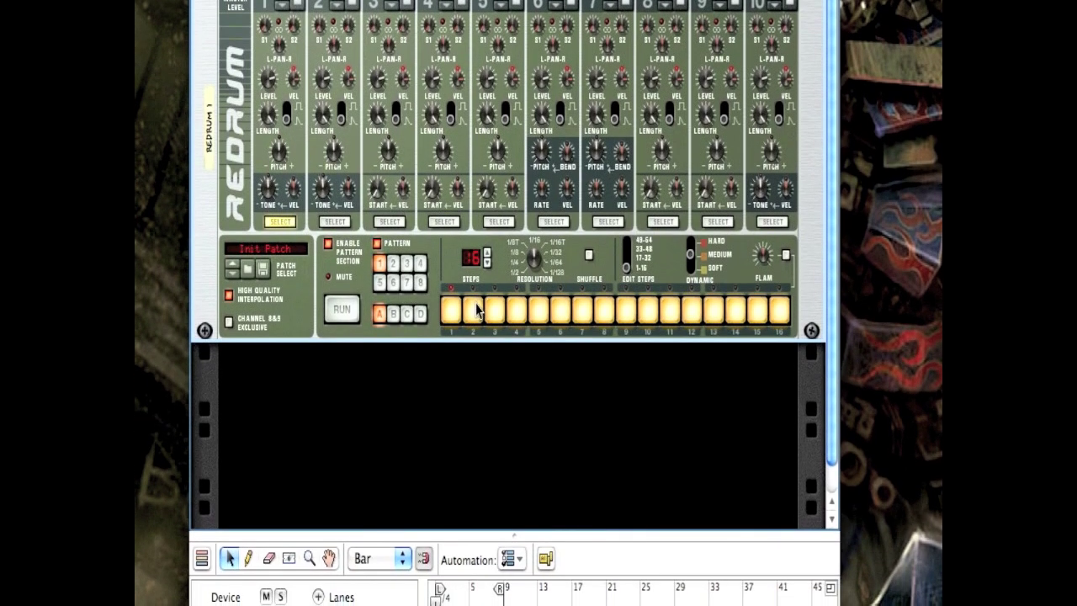
Turn off drum 1's pattern steps except 1, 5, 9 and 13.
left_click(474, 310)
left_click(495, 310)
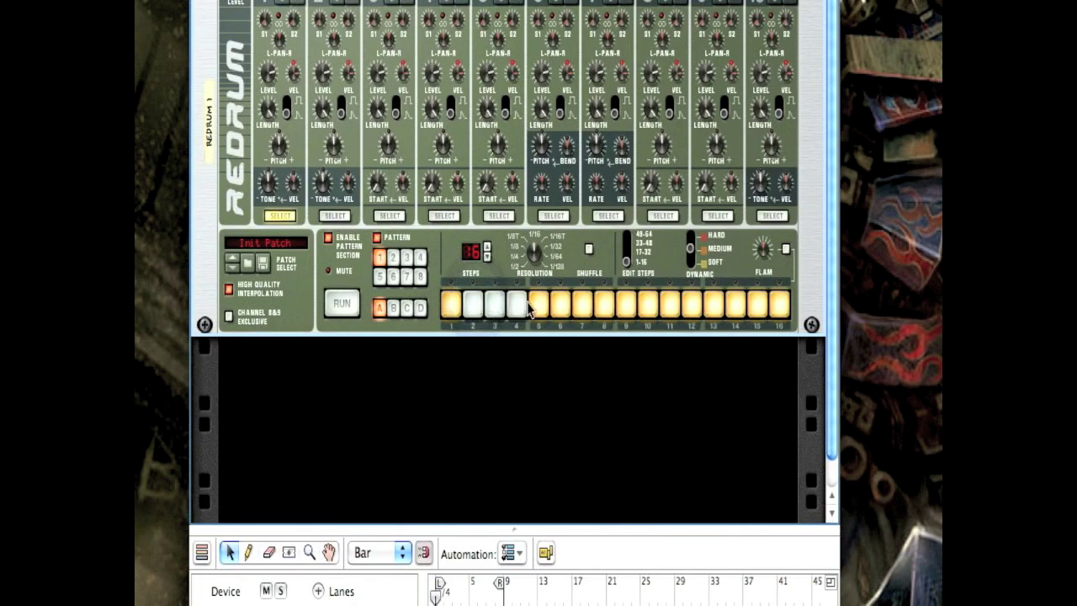
left_click_drag(562, 306, 617, 307)
left_click(630, 306)
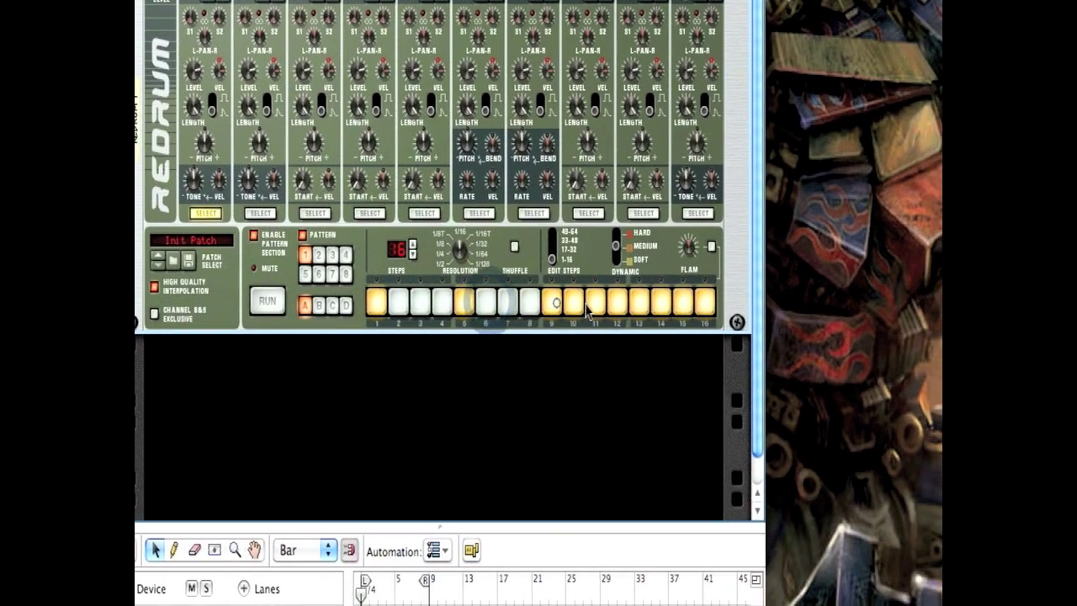
left_click(539, 305)
left_click(560, 304)
left_click(581, 305)
left_click(625, 304)
left_click(647, 305)
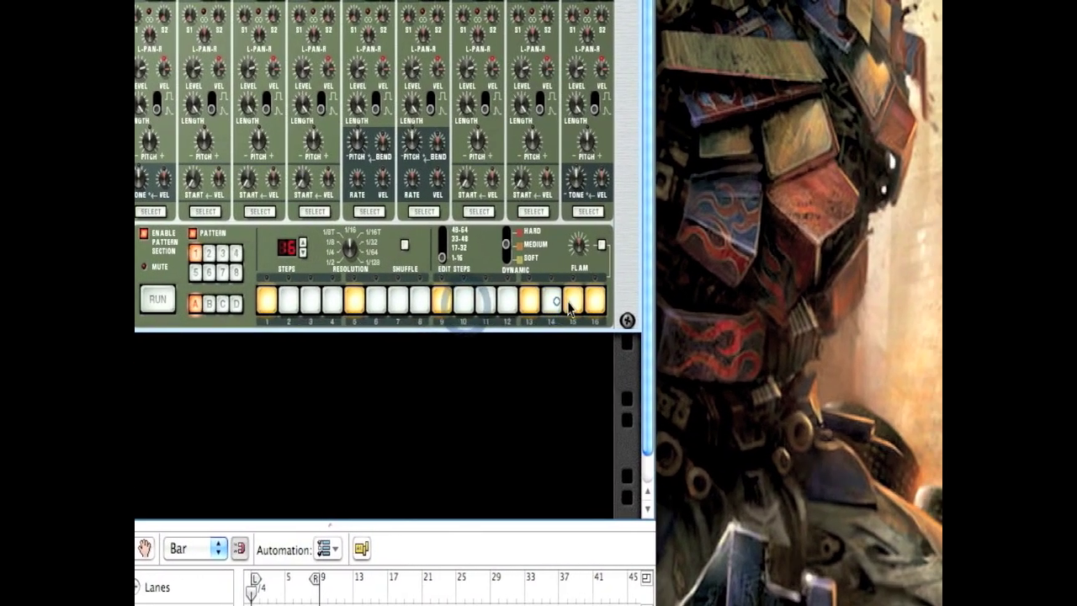
left_click(669, 305)
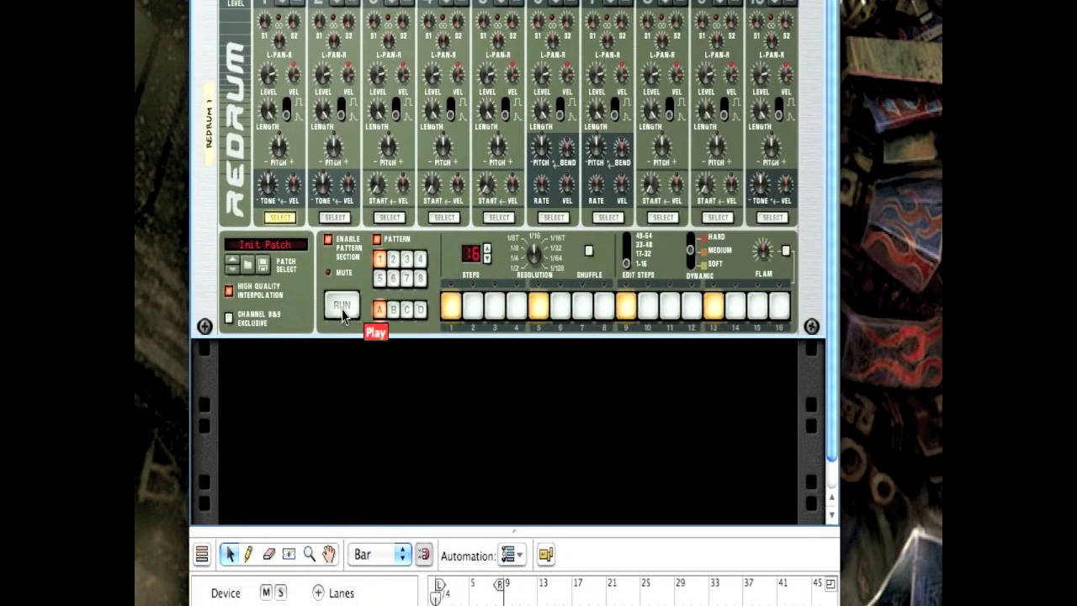
Play the drum 1 pattern and raise the channel's level while listening.
left_click(342, 306)
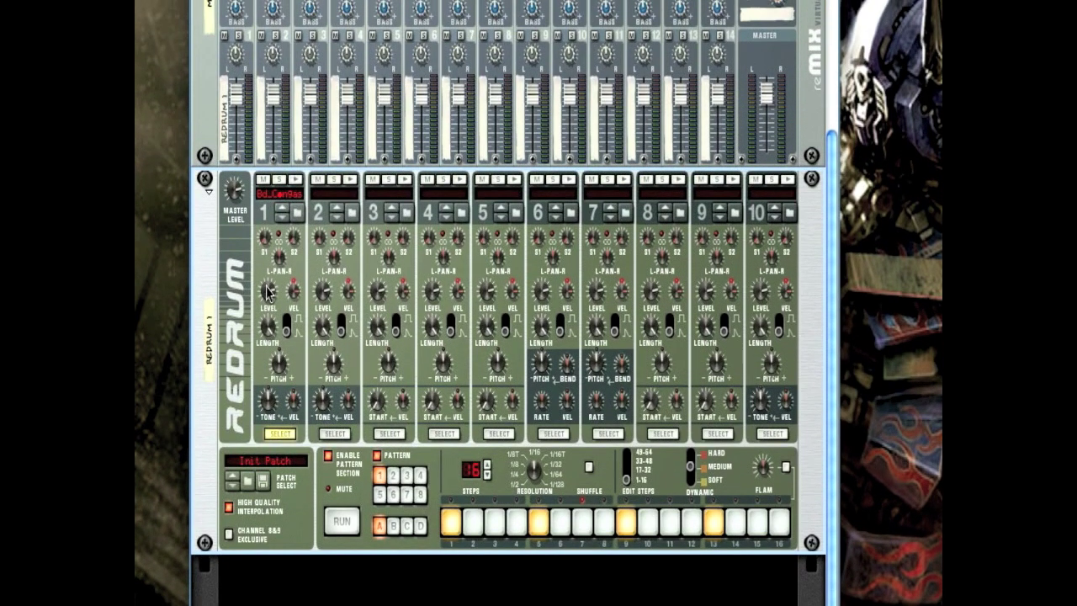
mouse_move(266, 175)
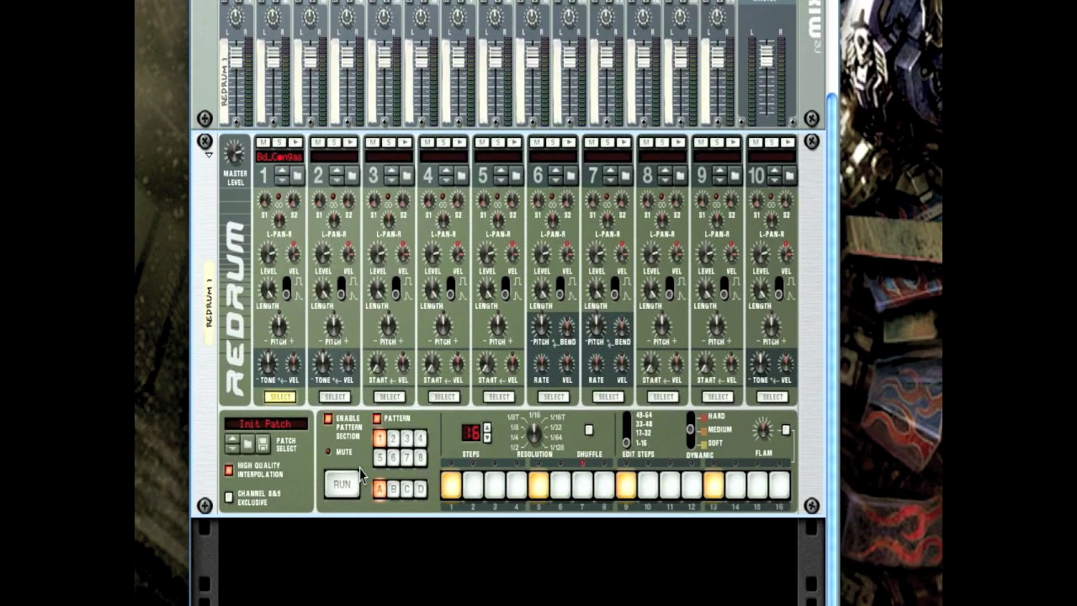
left_click(342, 532)
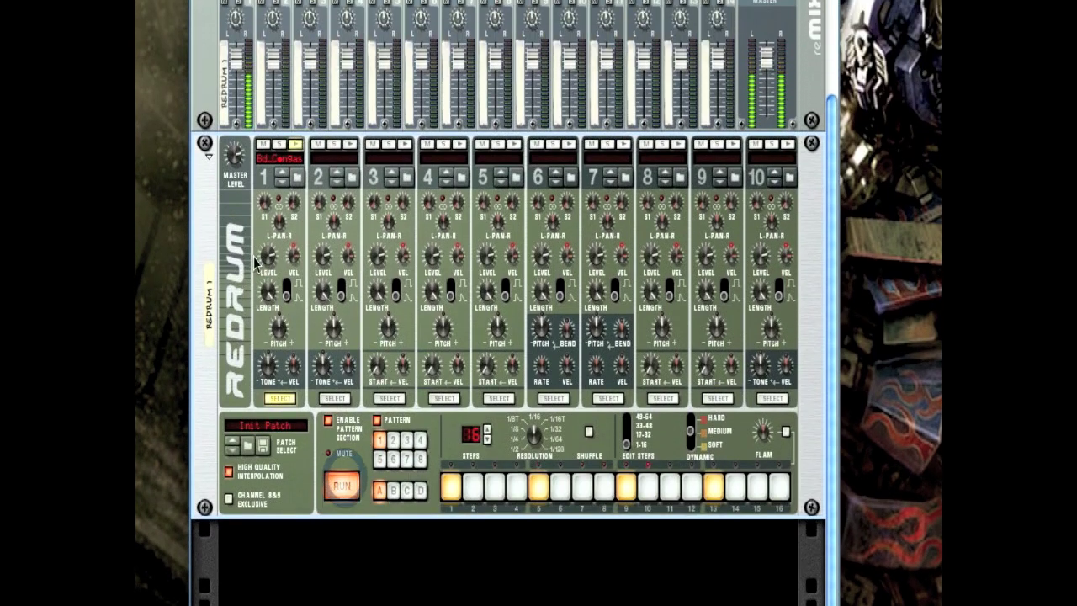
left_click_drag(267, 257, 262, 233)
left_click(334, 371)
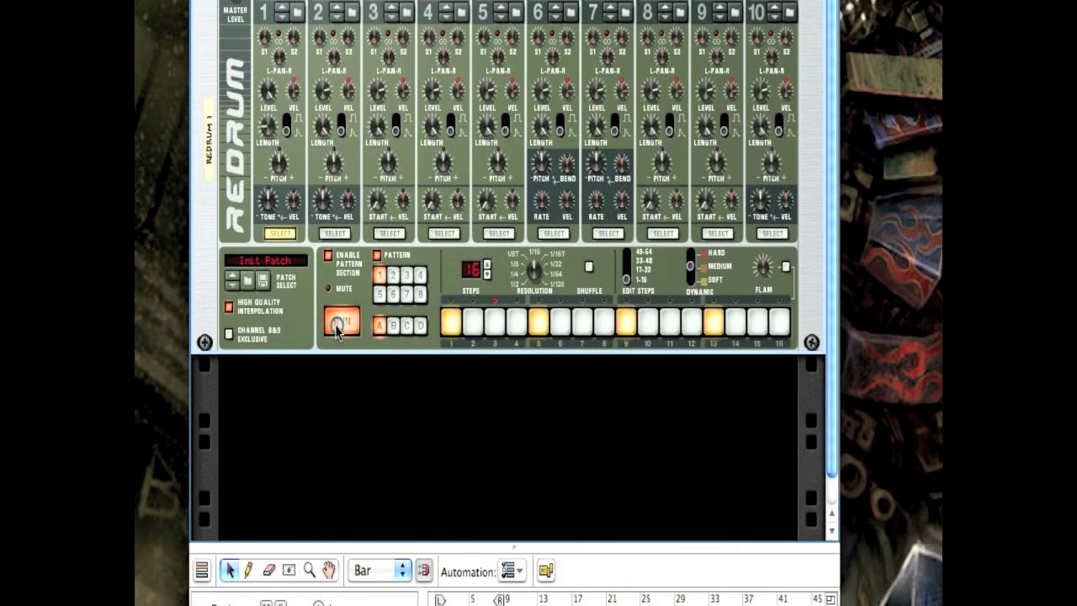
left_click(340, 360)
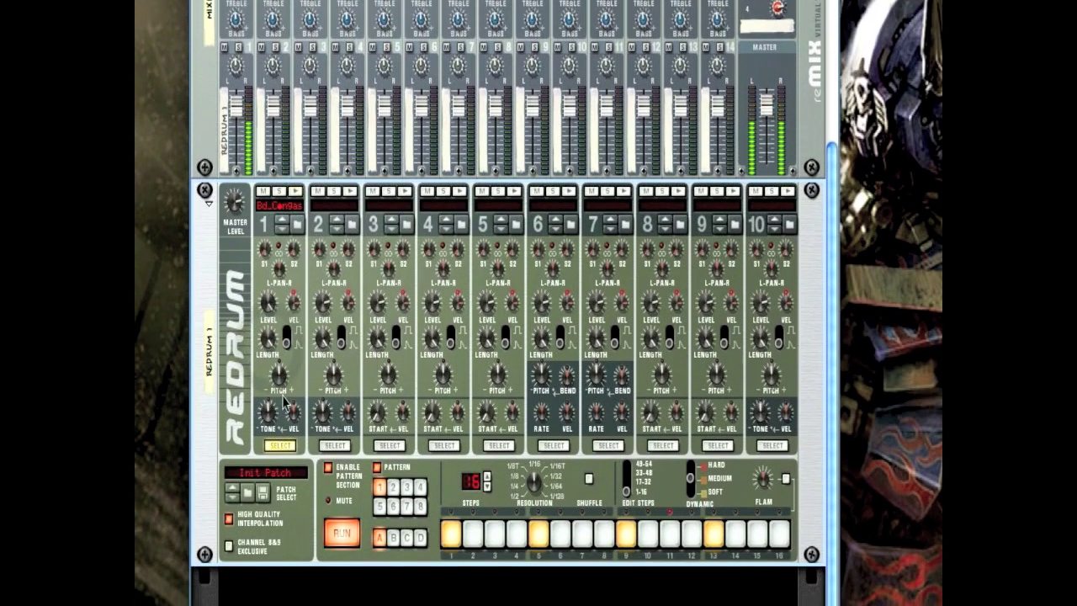
Lower the pitch of drum 1 and play the pattern to check the sound.
scroll(286, 406, "down", 2)
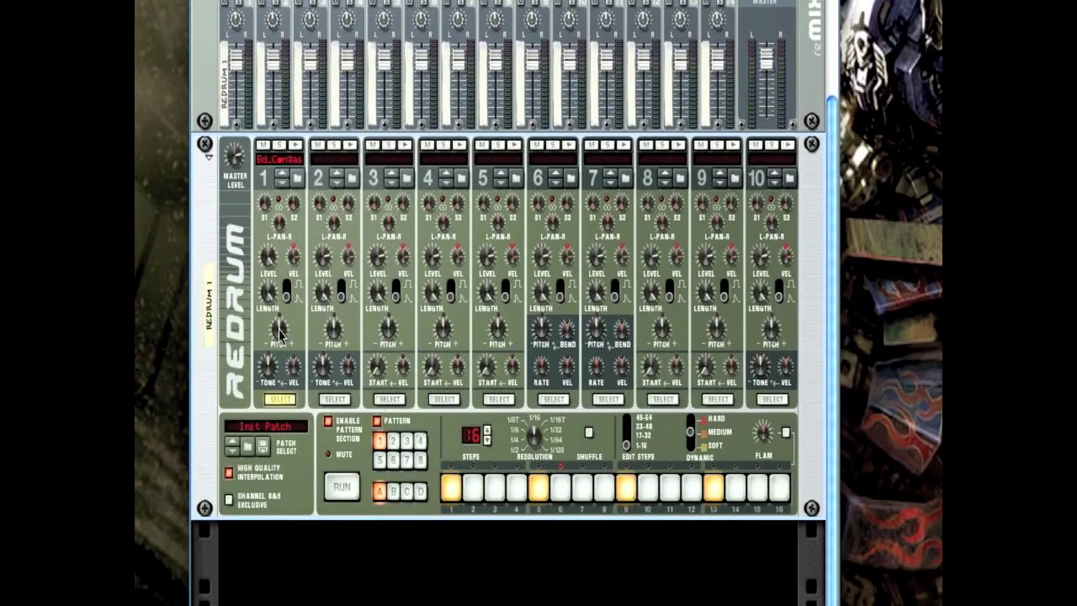
scroll(280, 333, "down", 2)
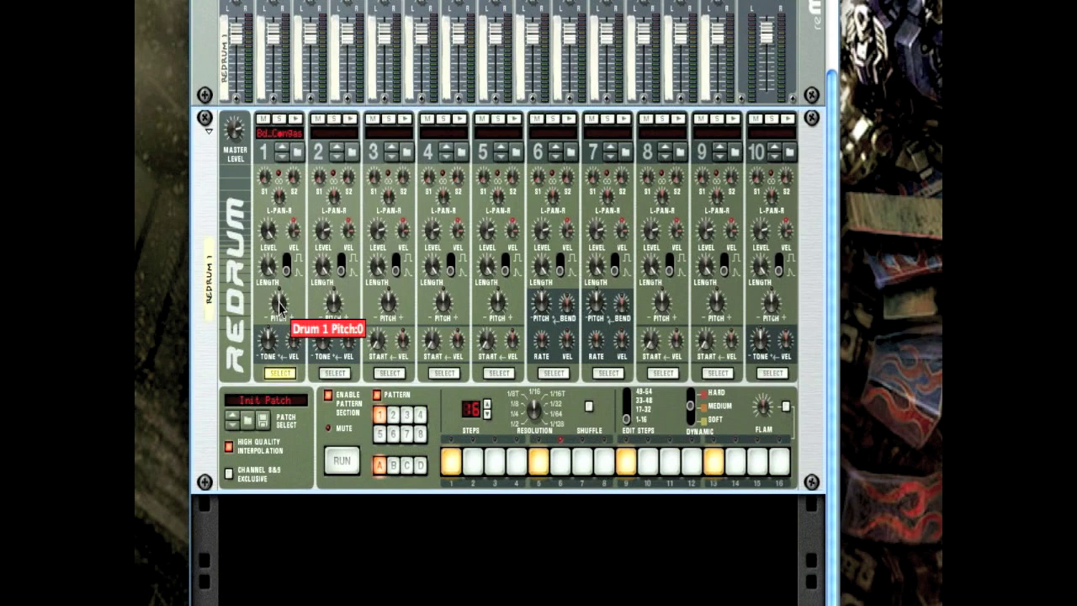
left_click_drag(280, 307, 278, 315)
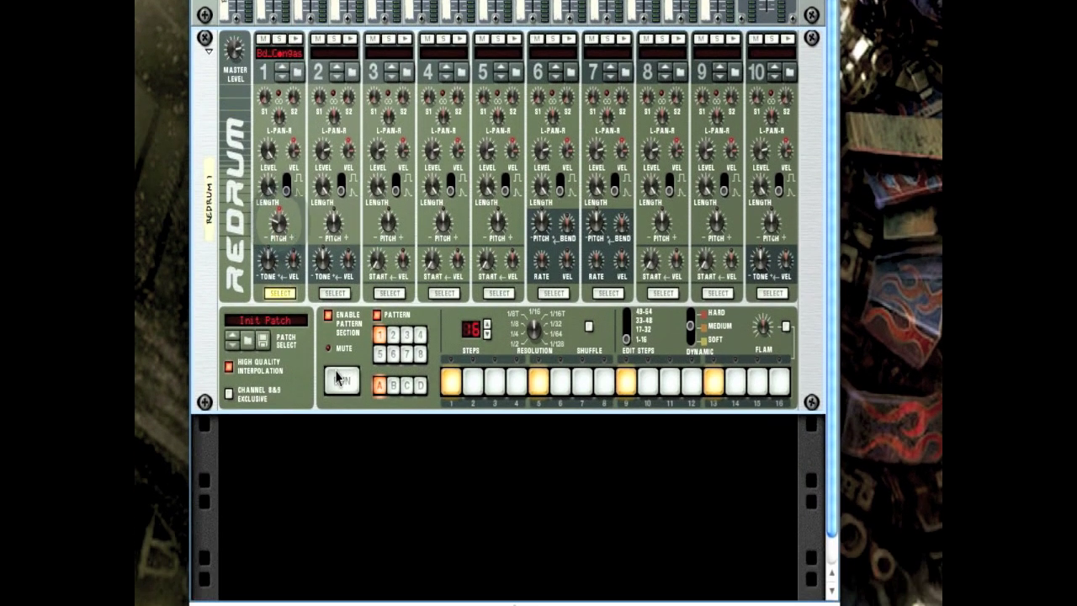
left_click(339, 445)
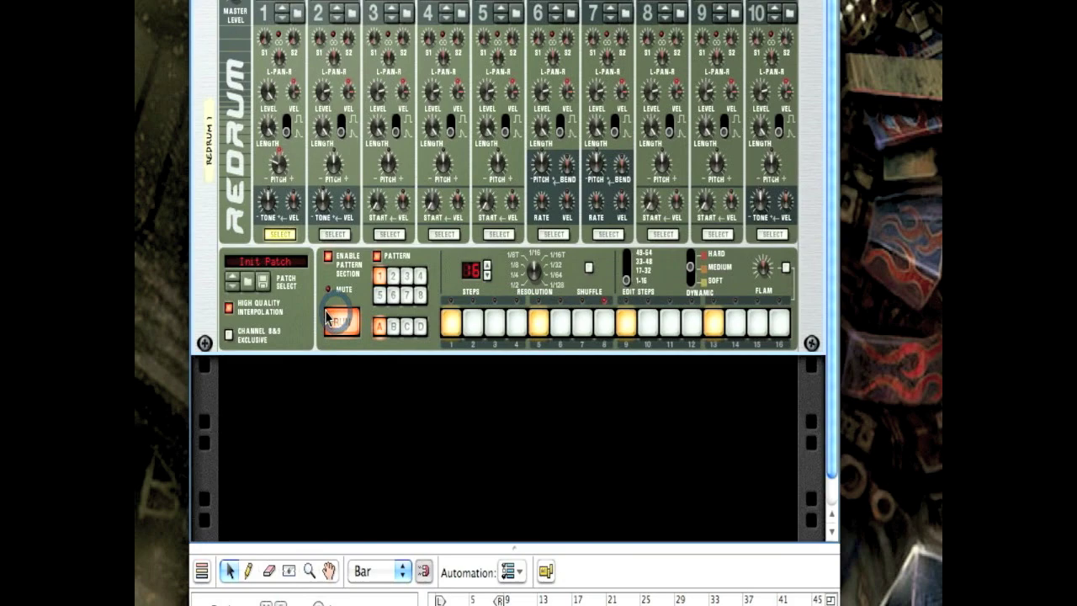
scroll(282, 238, "up", 2)
scroll(271, 217, "down", 3)
key("space")
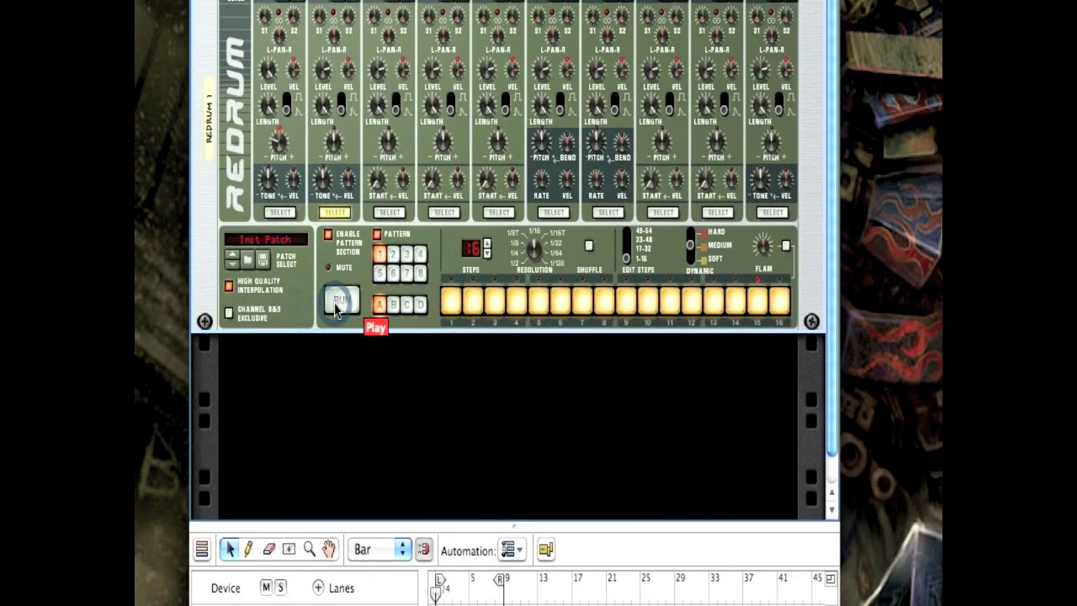
Clear drum 2's filled pattern and leave only steps 5 and 13 enabled.
left_click_drag(456, 302, 779, 301)
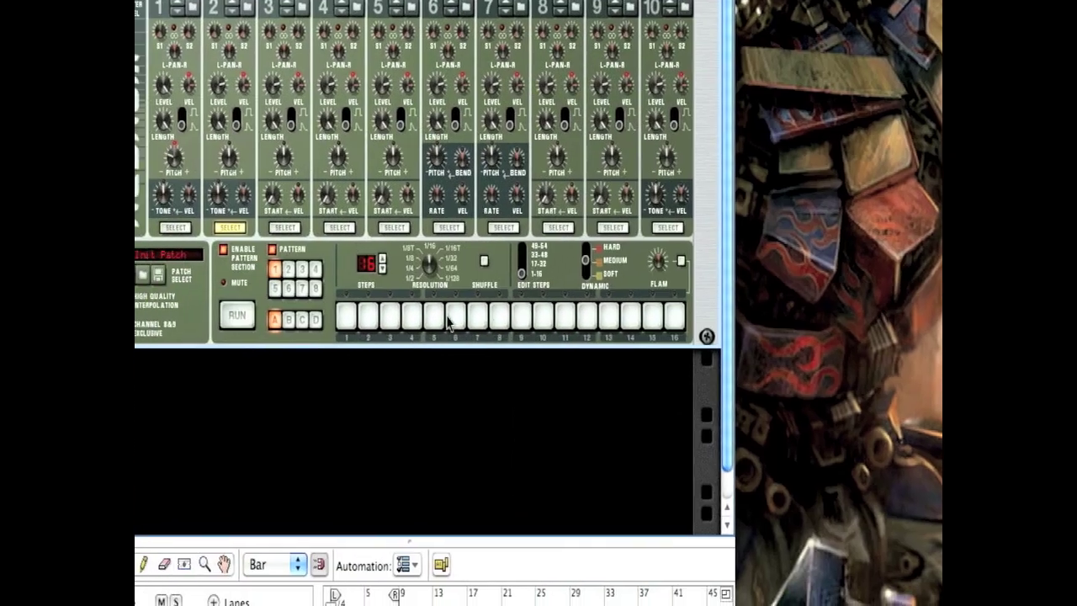
left_click(434, 317)
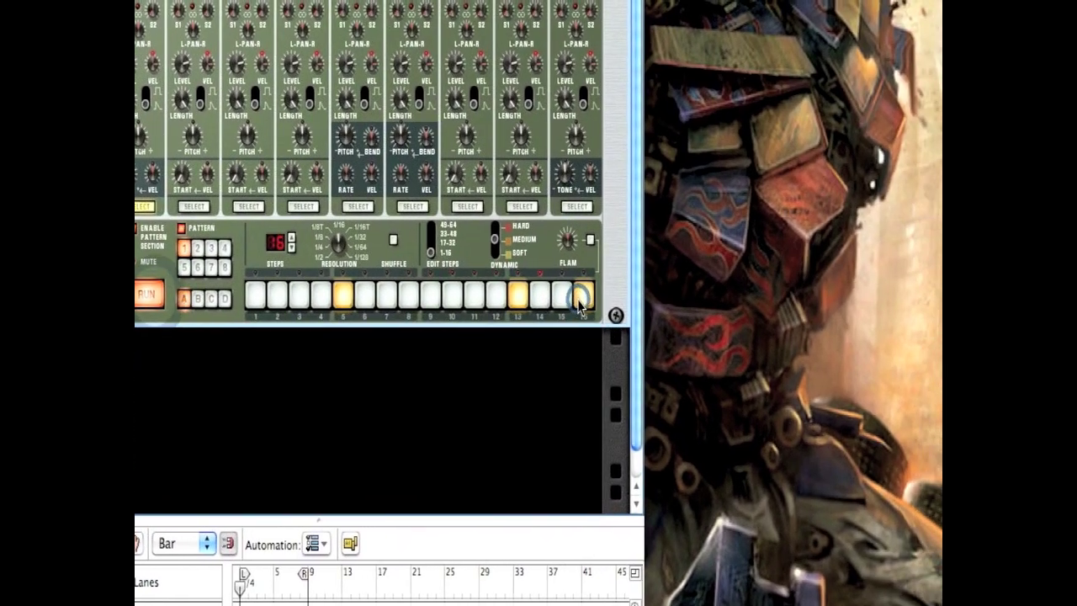
left_click(777, 303)
left_click(554, 301)
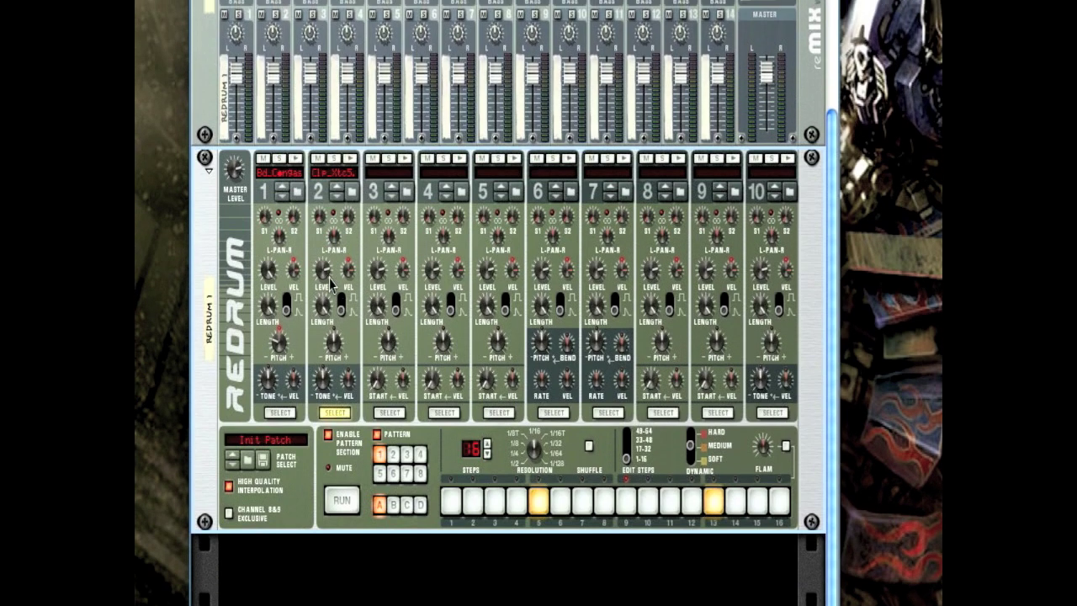
Raise the level and pitch of drum 2 and play the pattern to check it.
left_click_drag(329, 277, 329, 244)
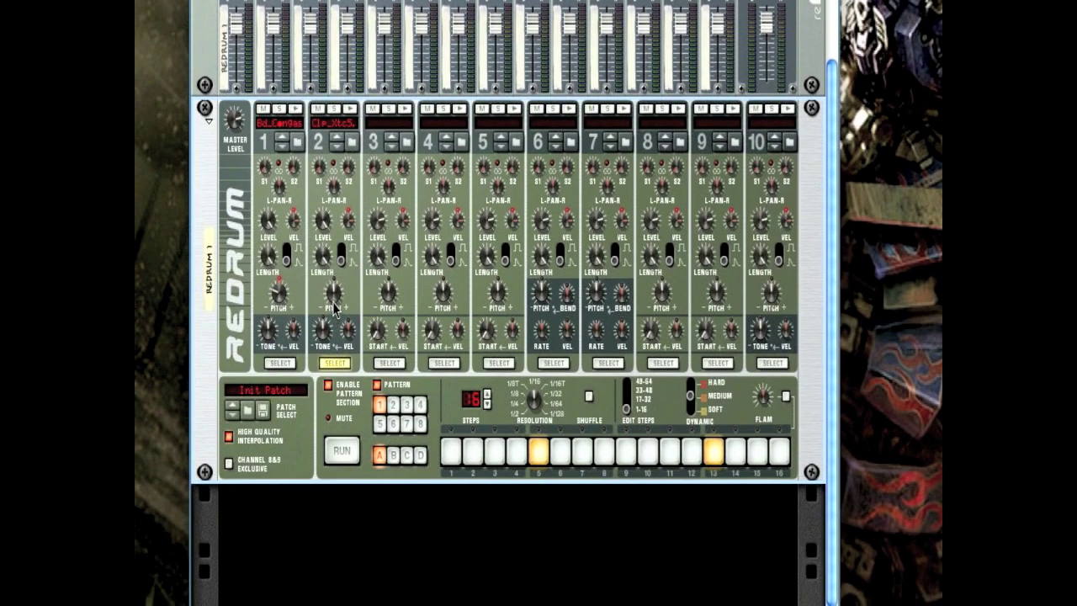
left_click_drag(335, 298, 335, 281)
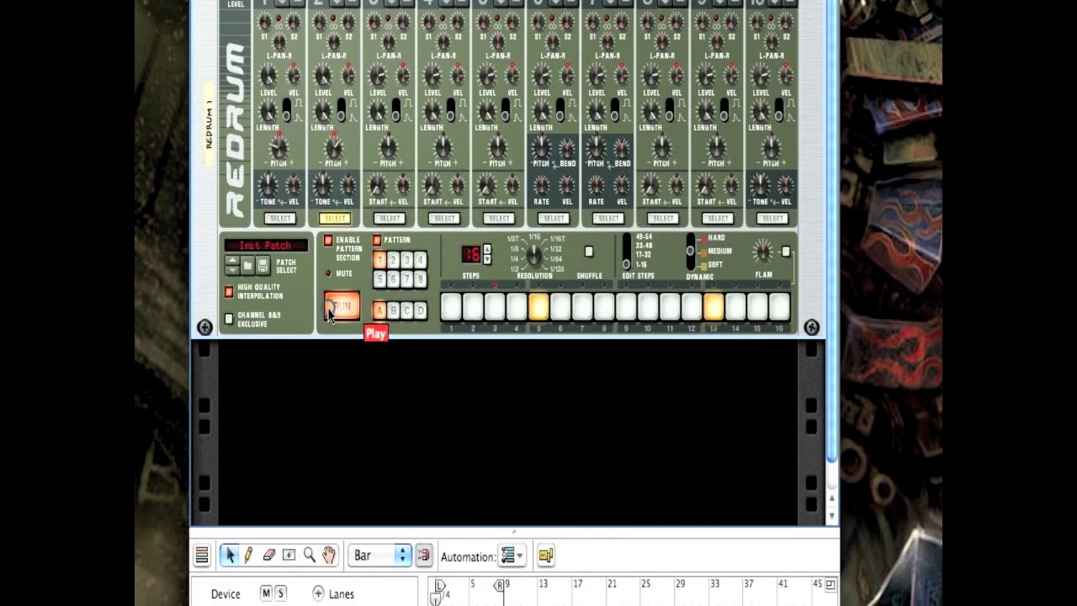
left_click(331, 399)
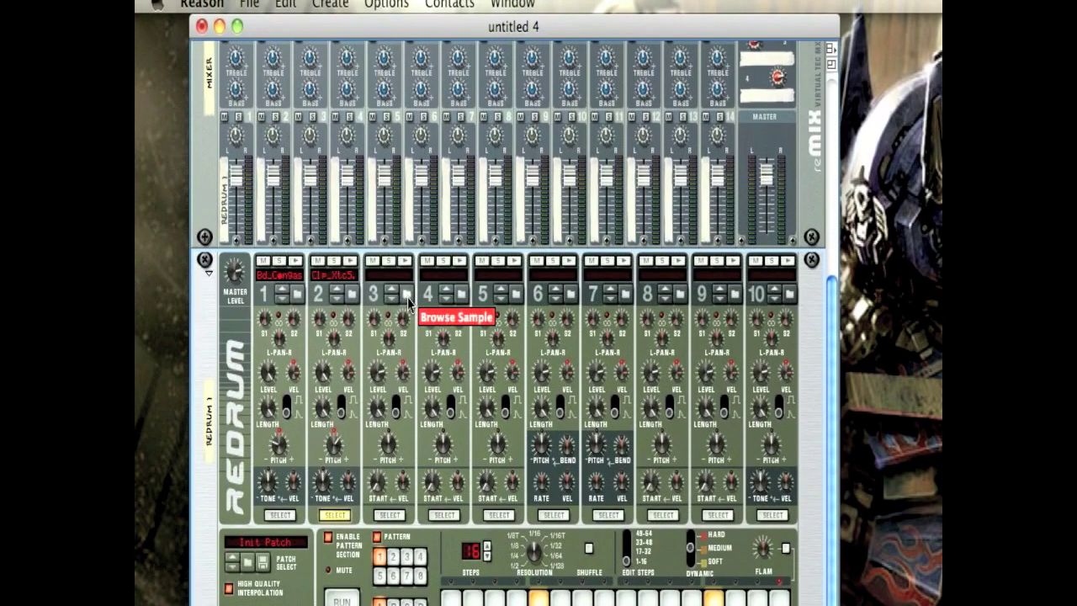
Load the hi-hat sample Oh_Xtc1.wav from the 05_HiHats folder of xclusive drums-sorted into drum 3.
left_click(408, 288)
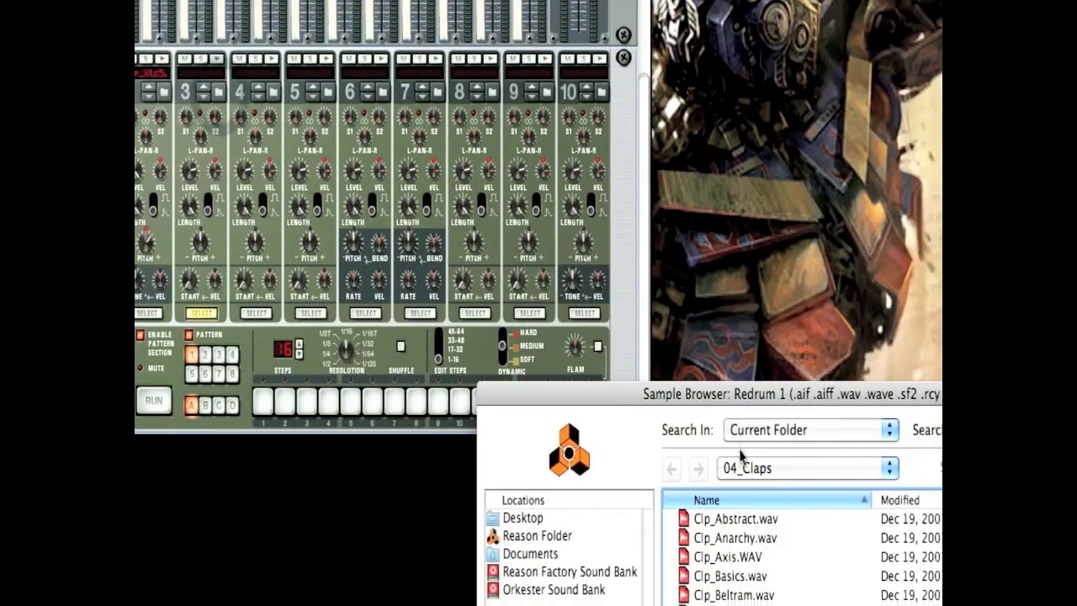
left_click(732, 464)
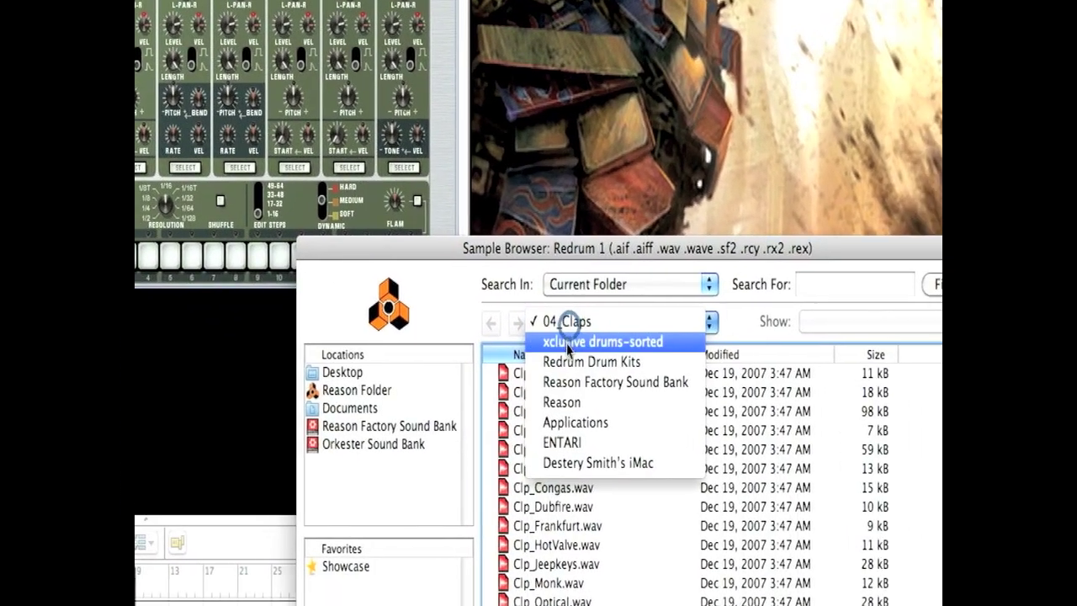
left_click(748, 489)
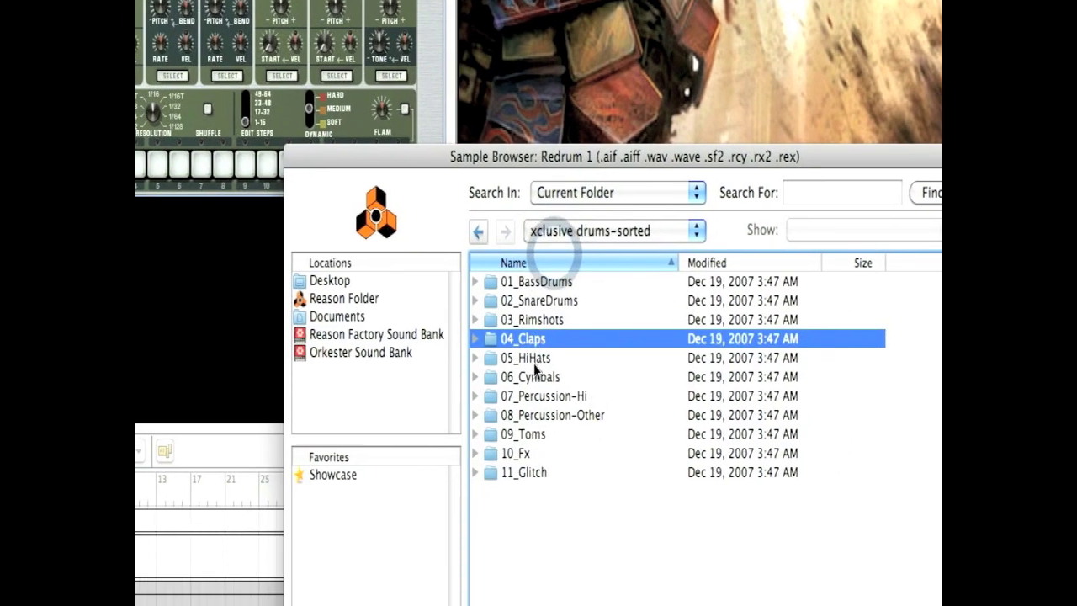
double_click(532, 411)
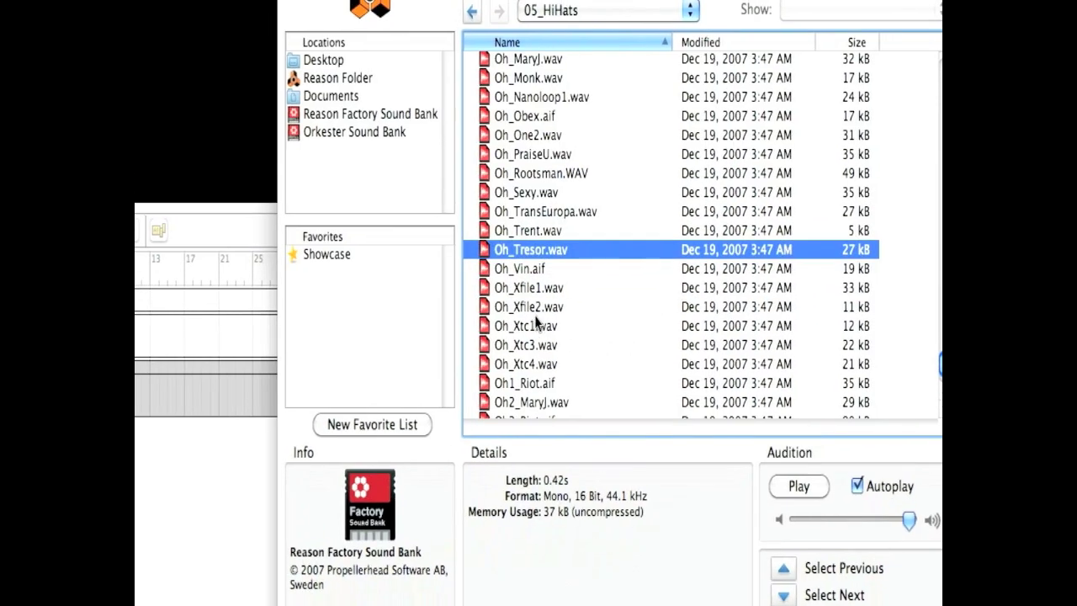
left_click(536, 324)
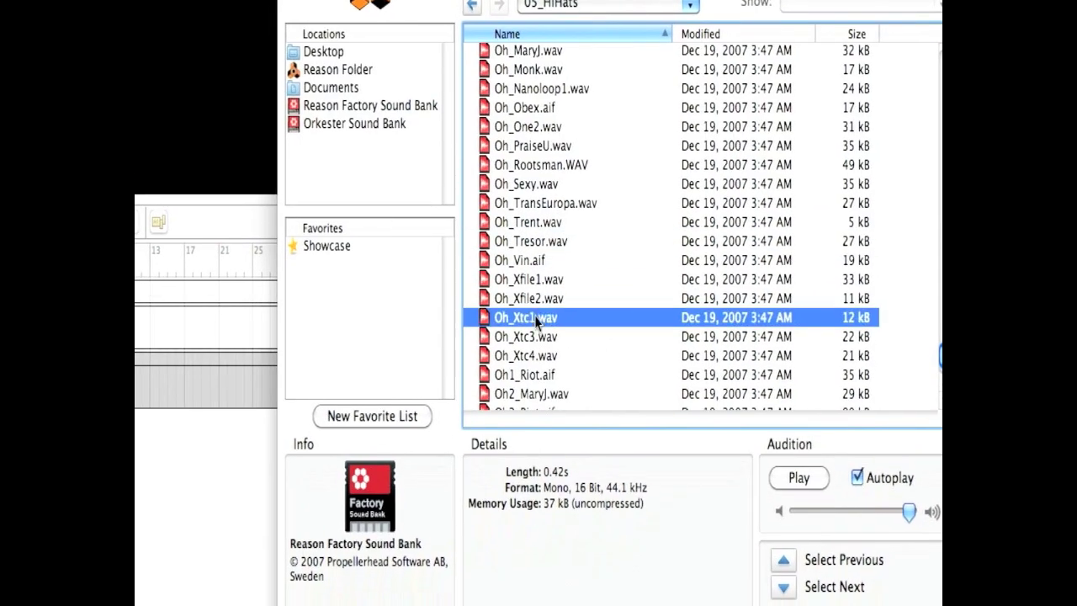
double_click(536, 323)
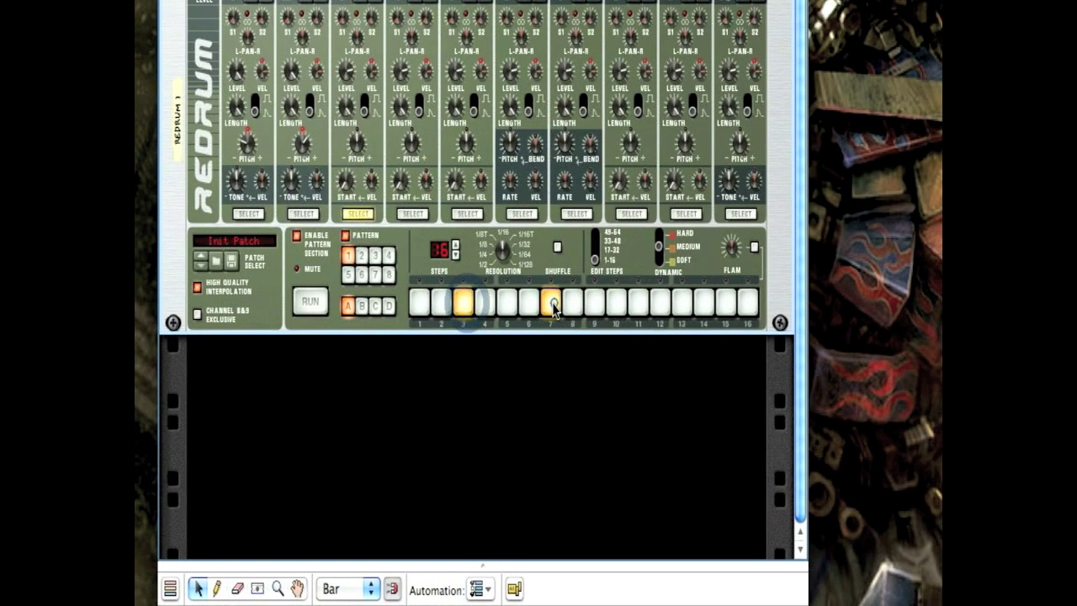
Program drum 3's hi-hat on steps 3, 7, 11 and 15.
left_click(582, 303)
left_click(670, 304)
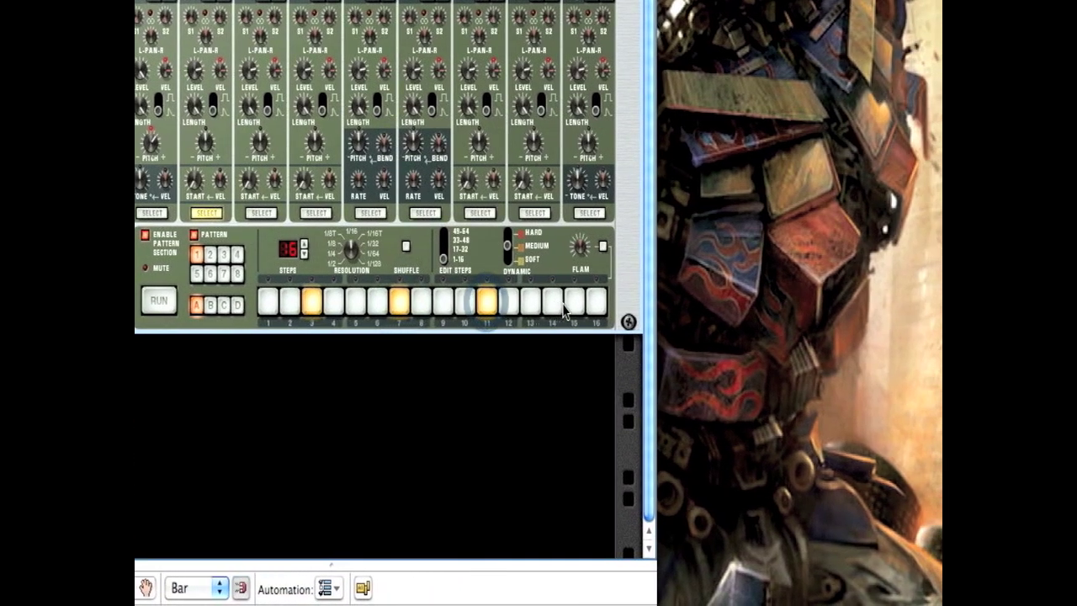
left_click(641, 304)
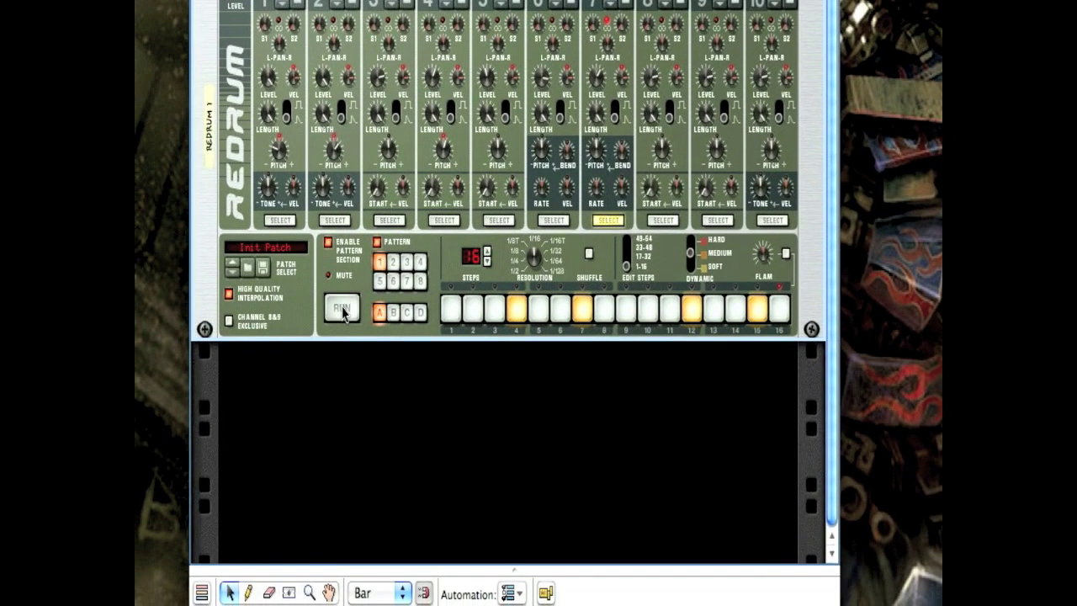
Play the full beat to check it and extend the pattern length to 32 steps.
left_click(342, 311)
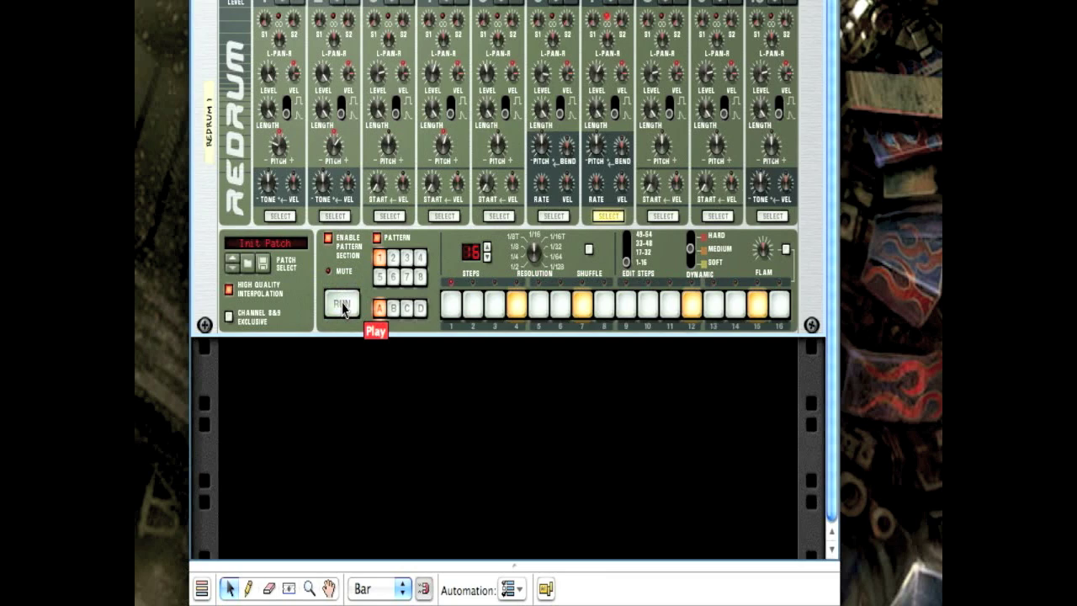
left_click(341, 305)
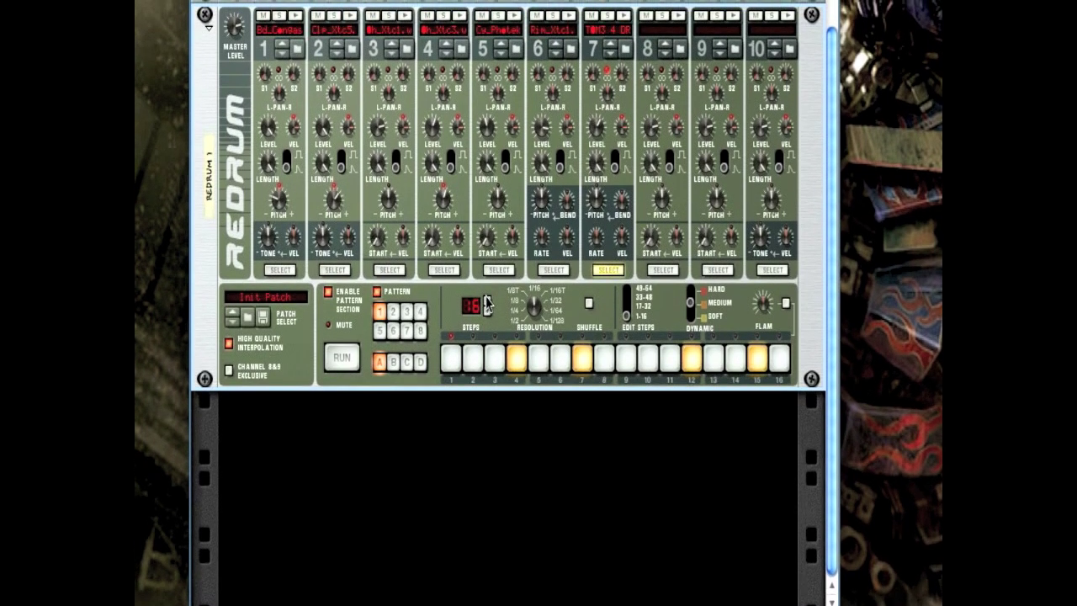
left_click(486, 306)
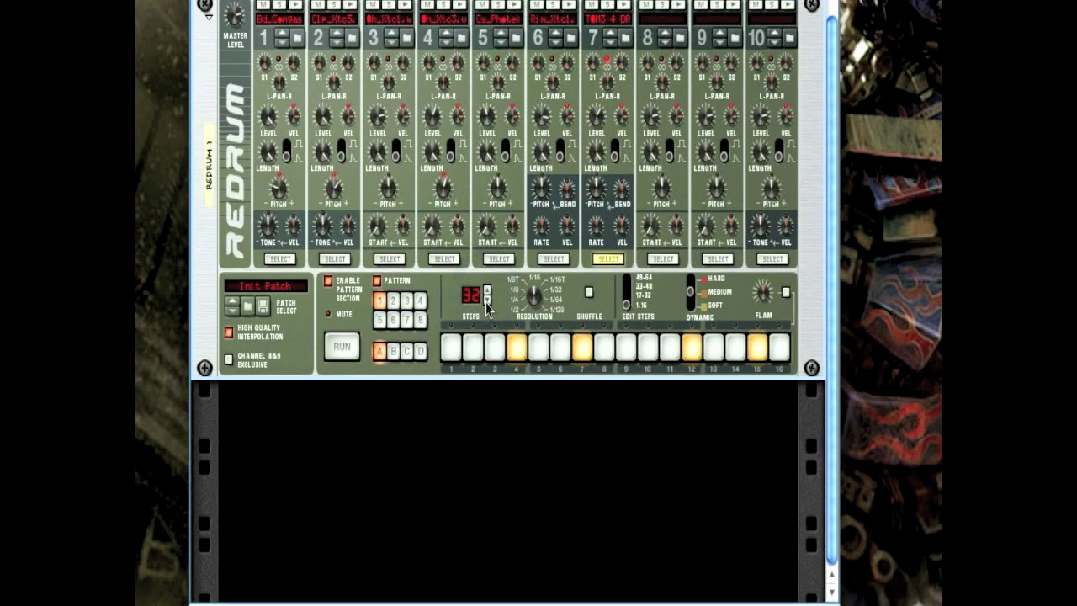
left_click(486, 302)
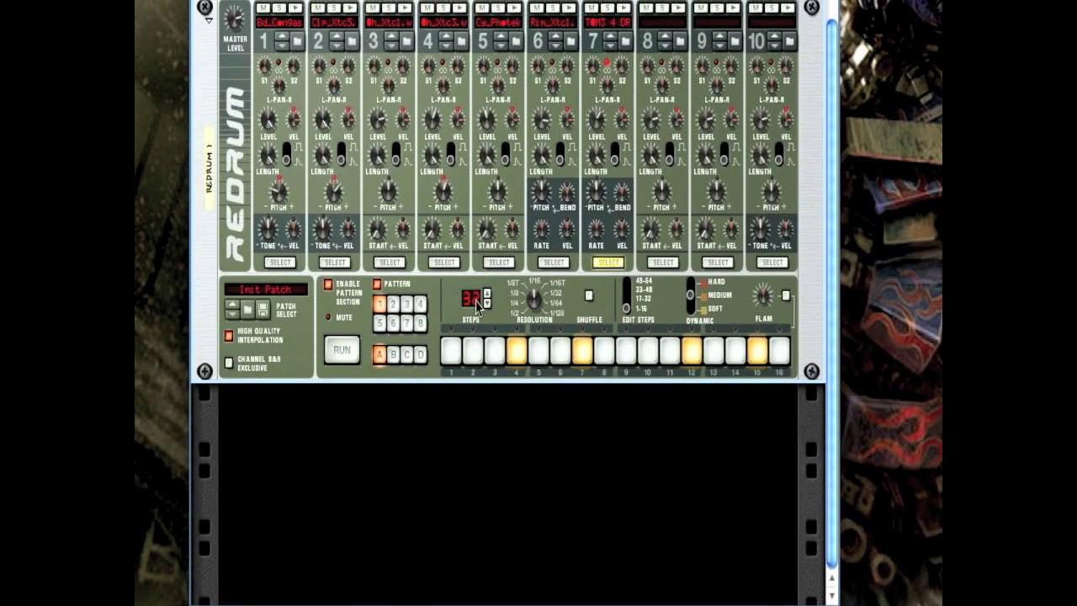
Program drum 1 on steps 1, 5, 9, 13 and 15 of the 17-32 edit range.
left_click(280, 265)
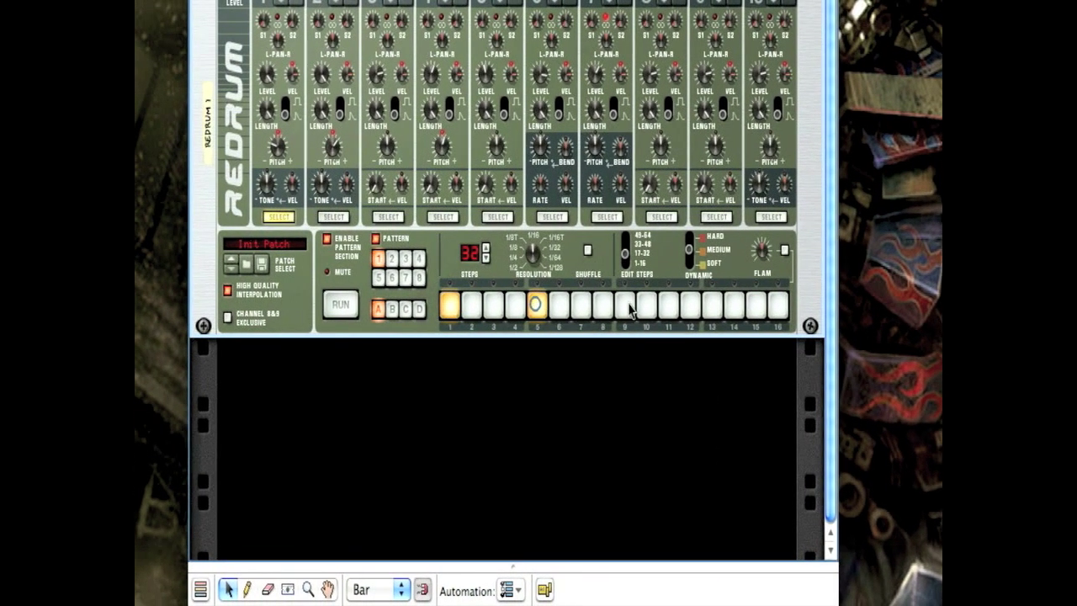
left_click(624, 306)
left_click(711, 306)
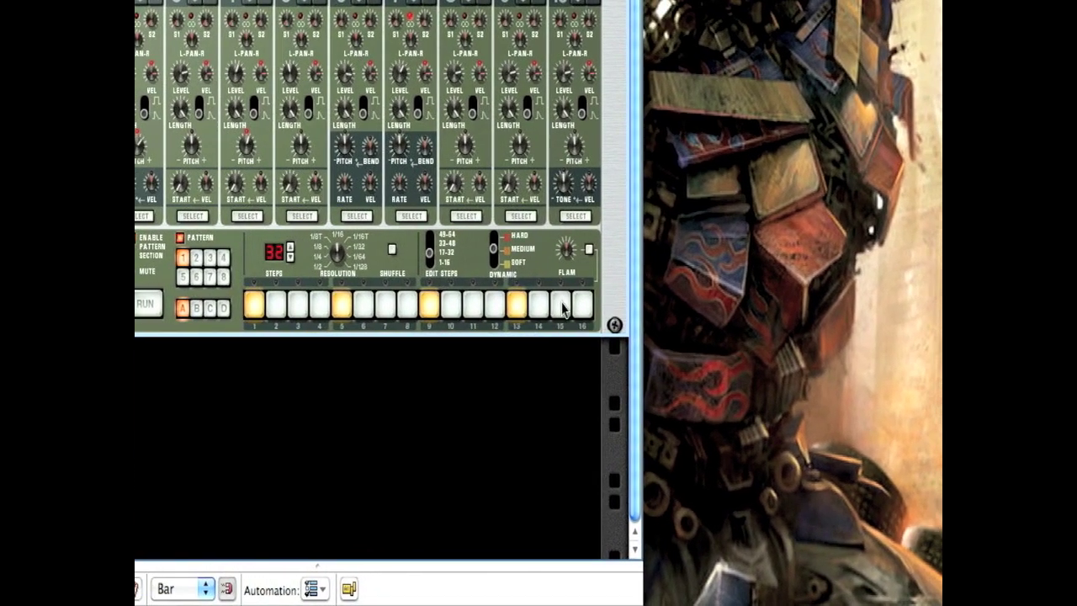
left_click(563, 305)
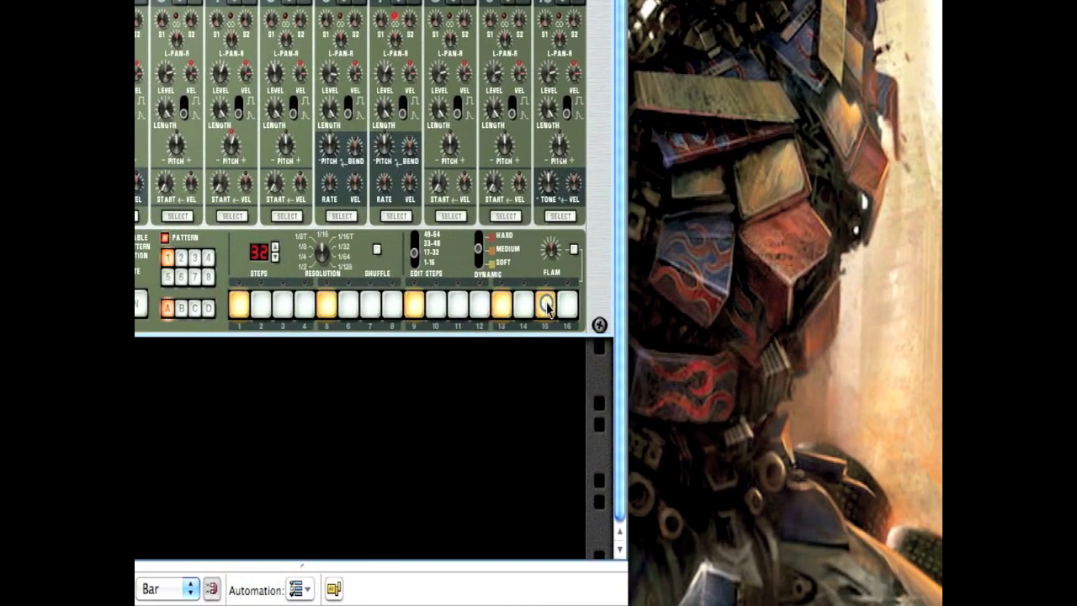
Play the extended 32-step pattern to hear both halves and stop it.
left_click(334, 291)
left_click(349, 305)
left_click(328, 304)
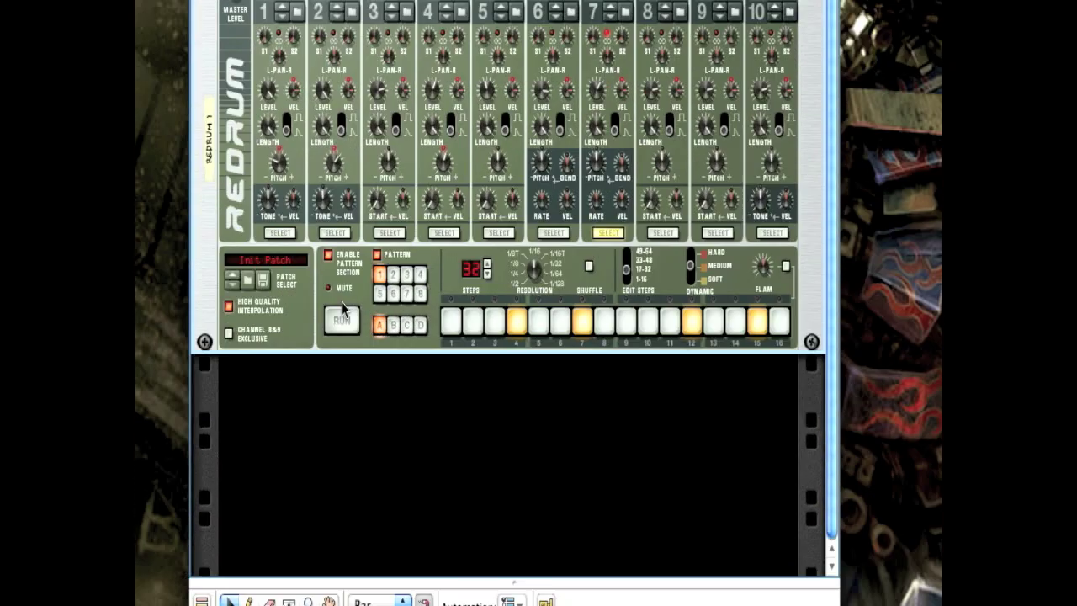
left_click(342, 317)
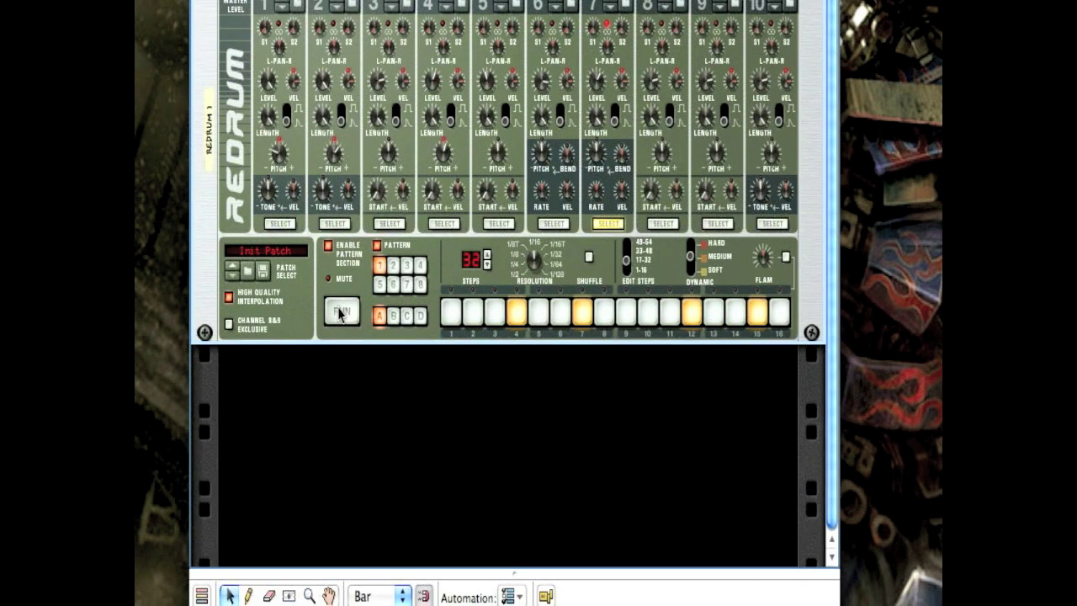
left_click(337, 326)
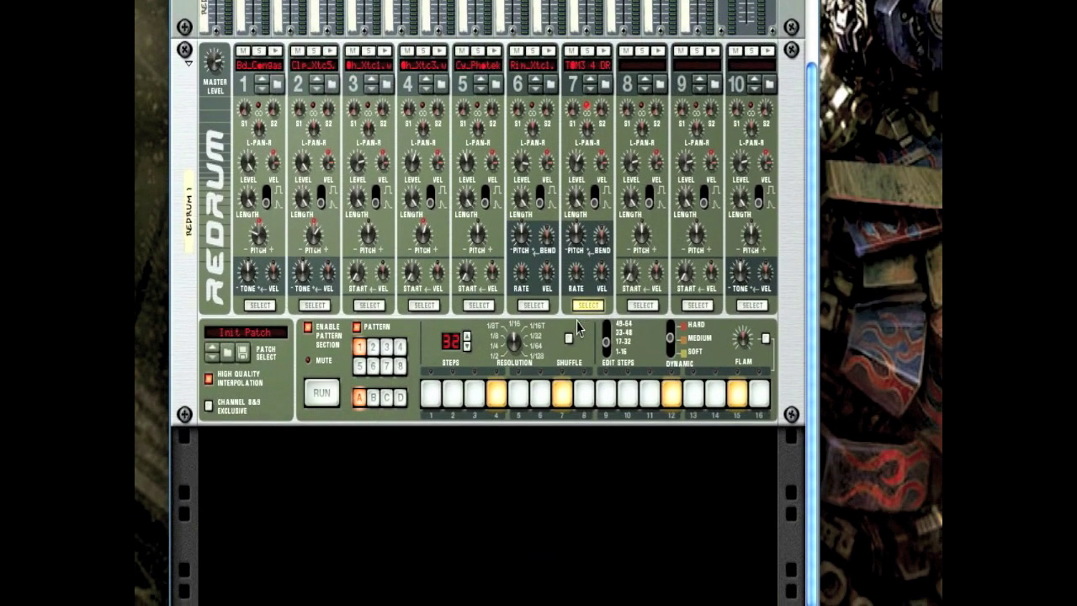
Re-enter drum 1's steps 1, 5, 9 and 13 in the 1-16 range with hard dynamics.
left_click(260, 304)
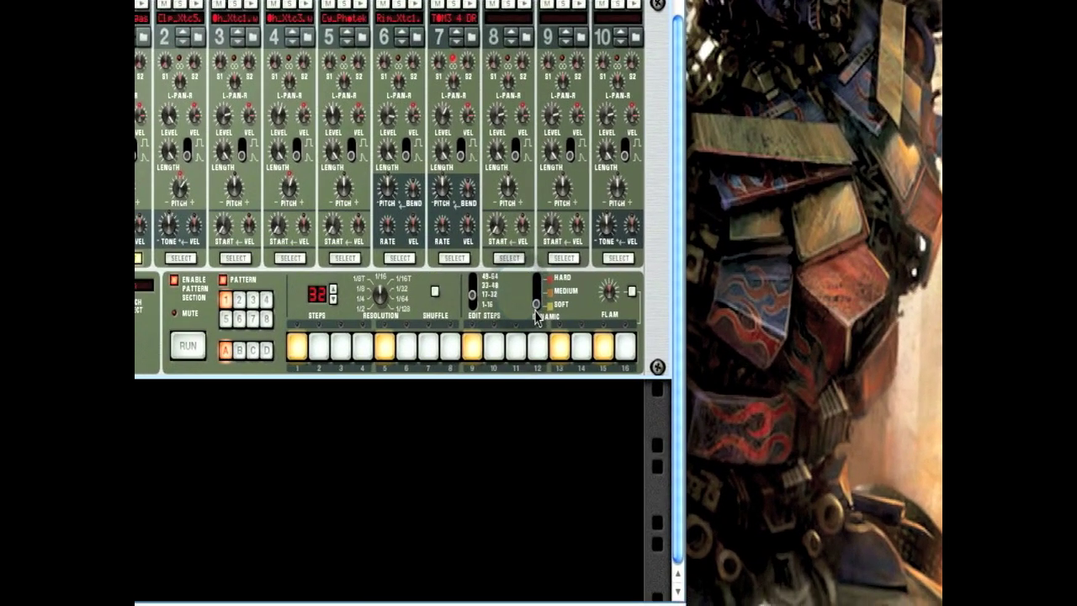
left_click(539, 296)
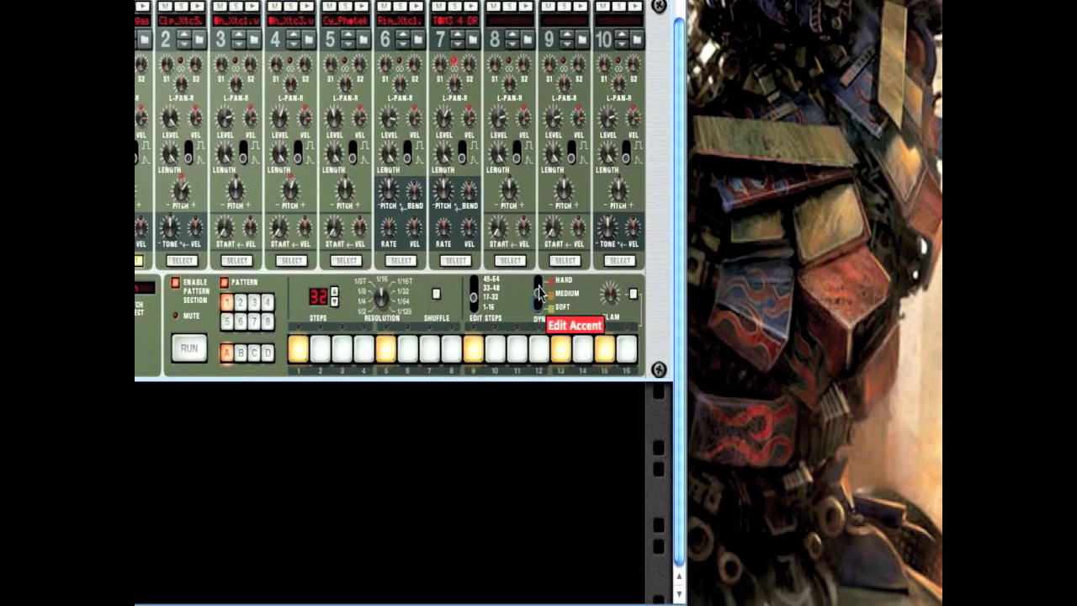
left_click(540, 300)
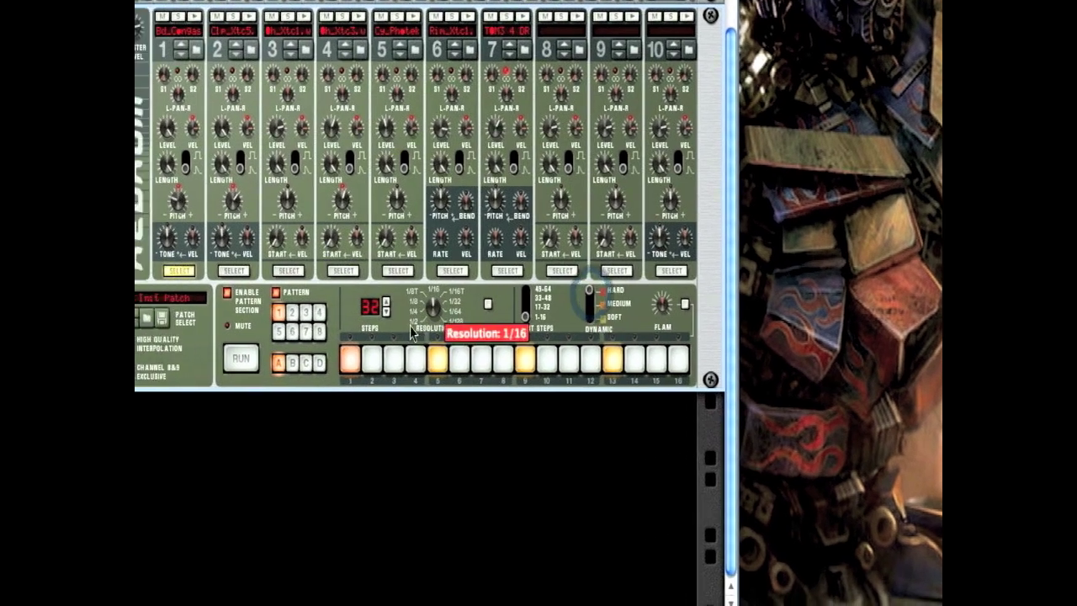
left_click(352, 359)
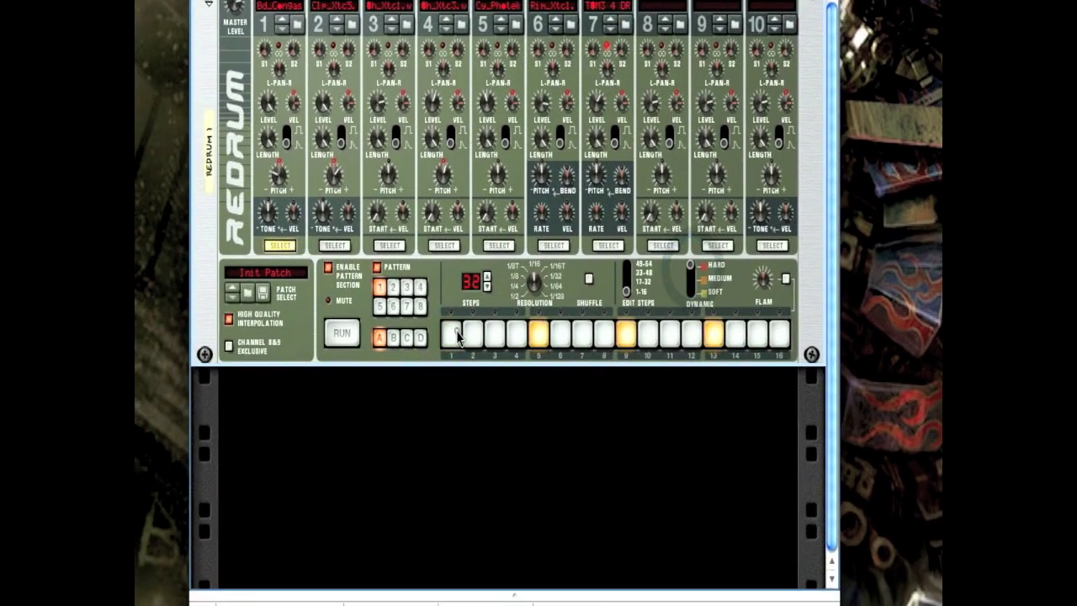
left_click(352, 359)
left_click(539, 308)
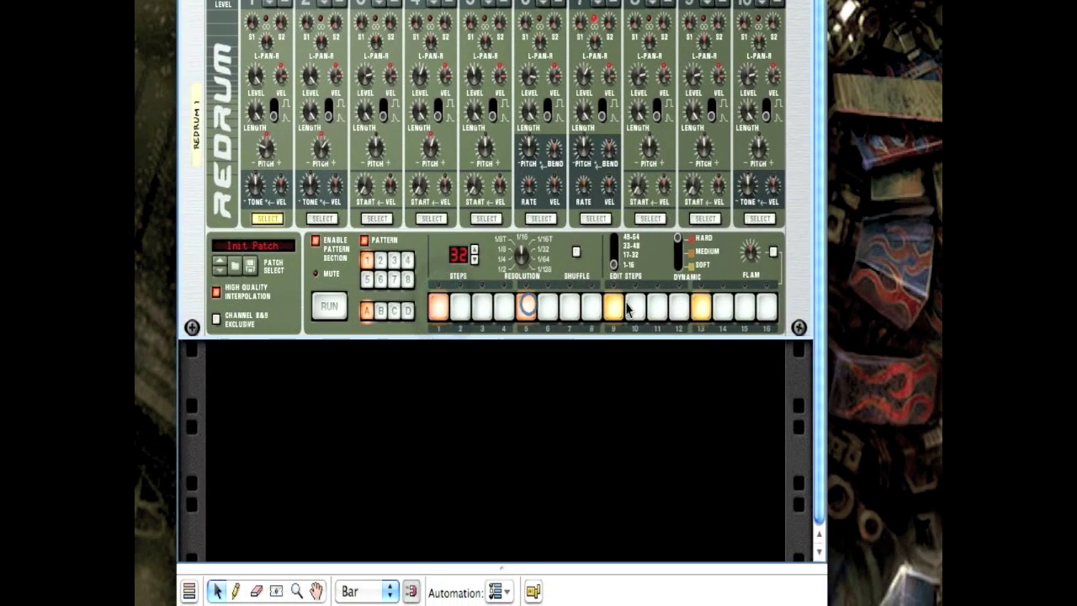
left_click(626, 308)
left_click(712, 308)
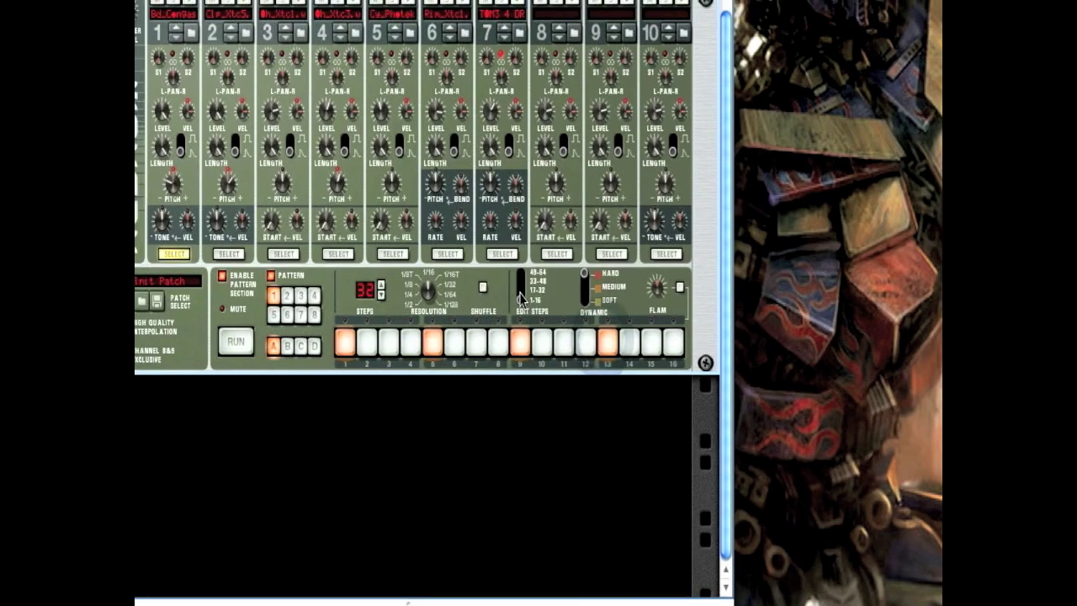
Apply hard dynamics to drum 1's steps 1, 5, 9 and 13 in the 17-32 edit range.
left_click(472, 260)
left_click(297, 311)
left_click(539, 311)
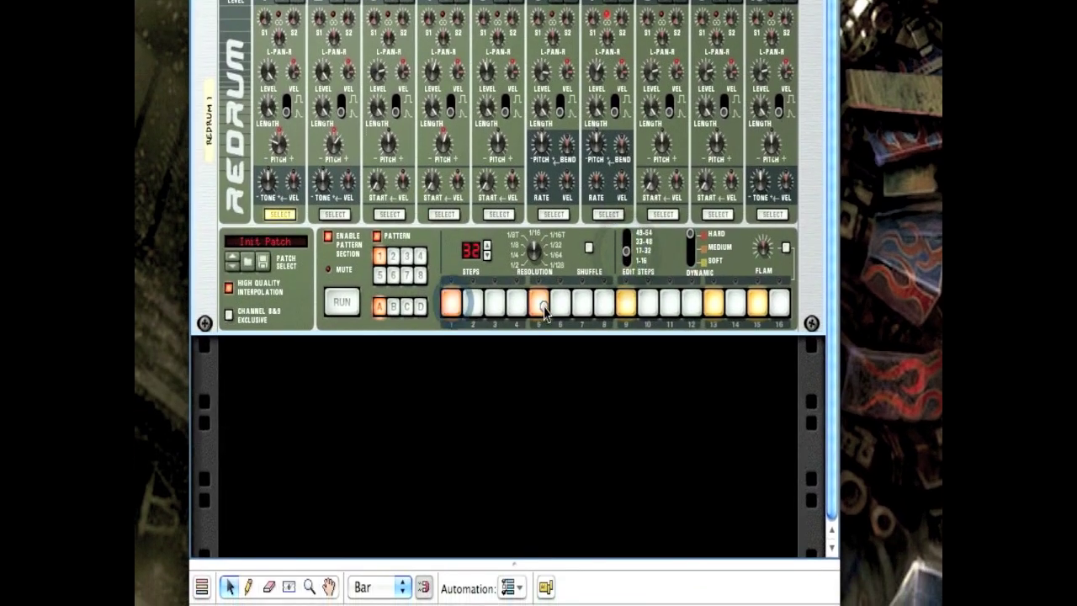
left_click(626, 311)
left_click(712, 311)
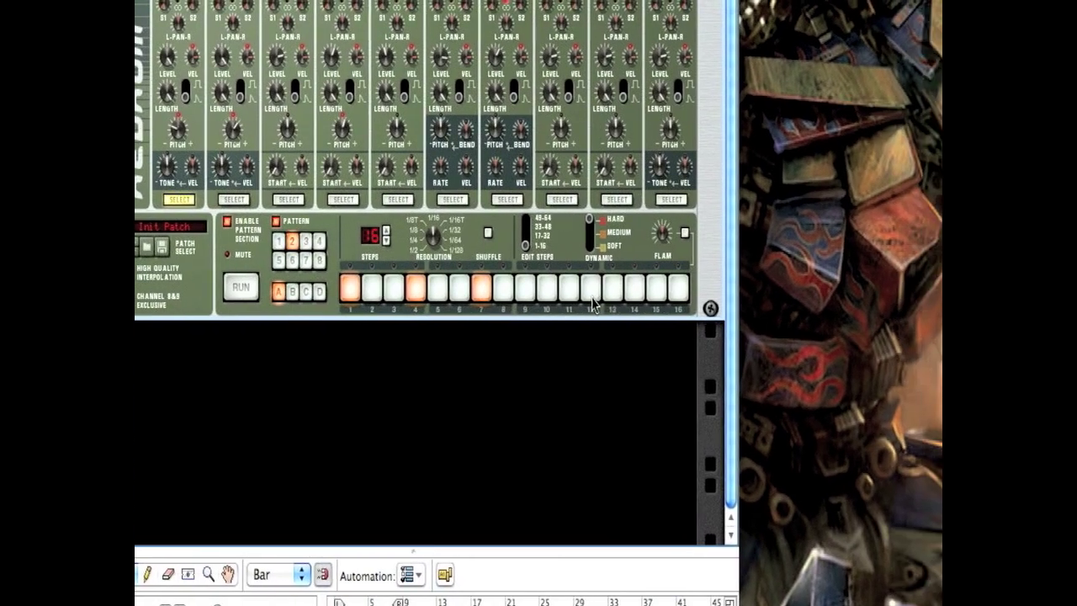
Add hard hits on steps 12 and 15 of drum 1 in pattern 2, and select drum 2.
left_click(686, 288)
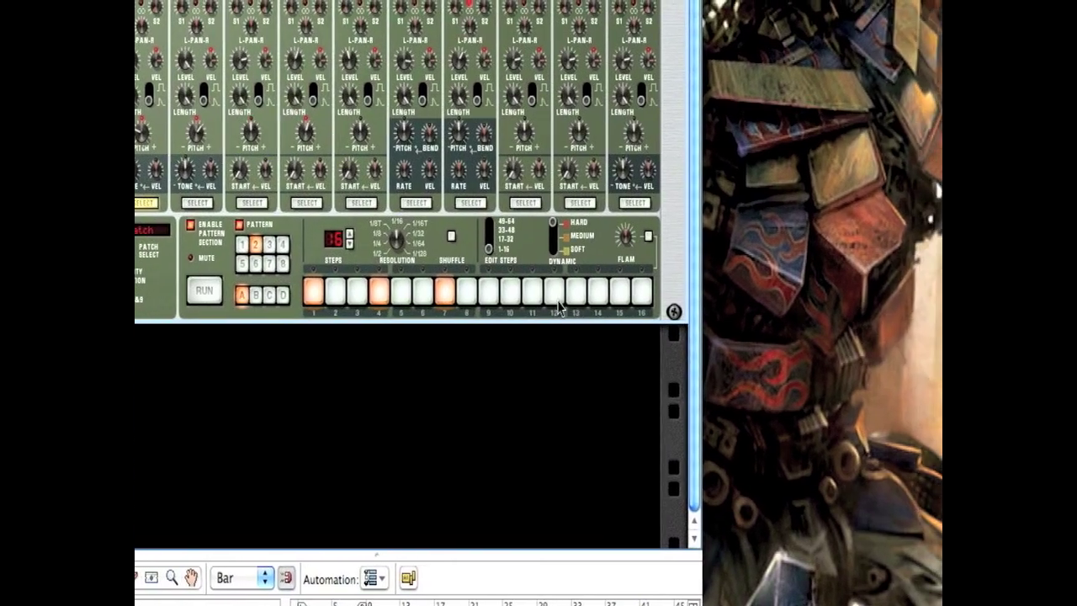
left_click(752, 288)
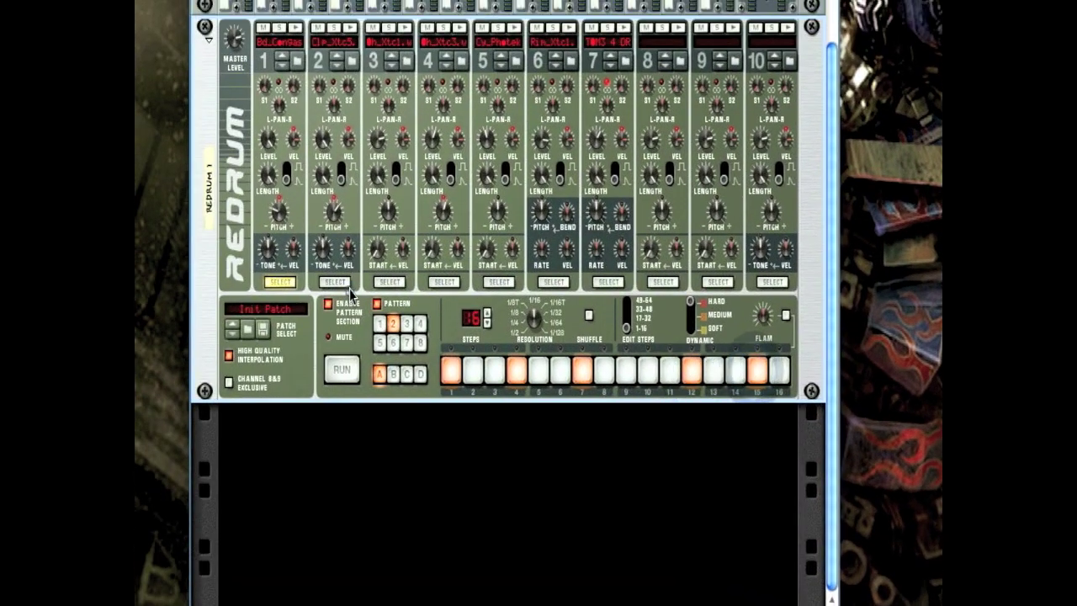
left_click(343, 281)
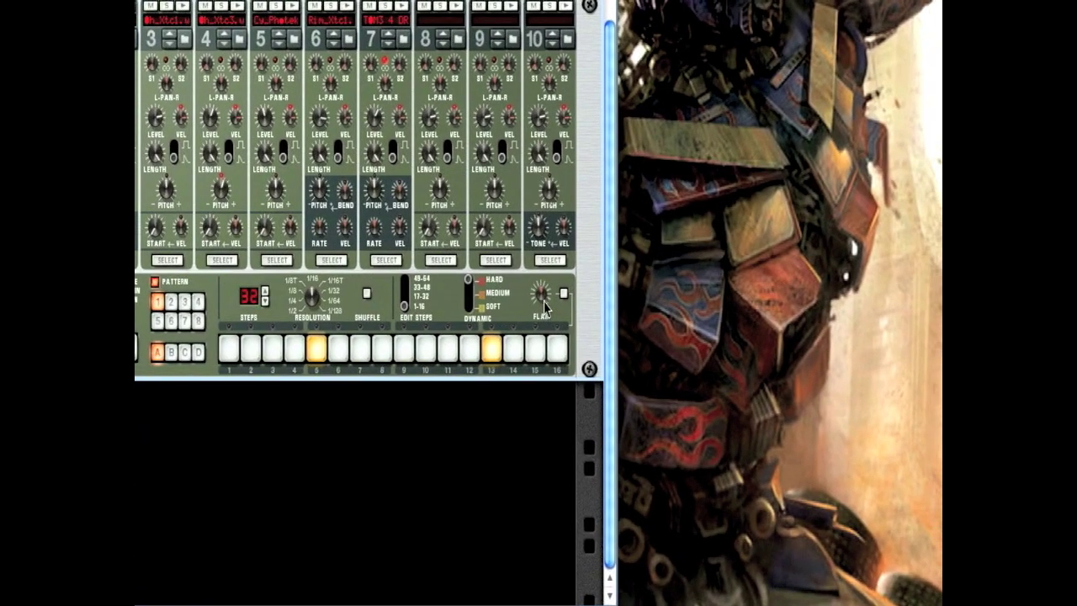
Try raising and lowering the flam amount, and play pattern 1.
mouse_move(553, 309)
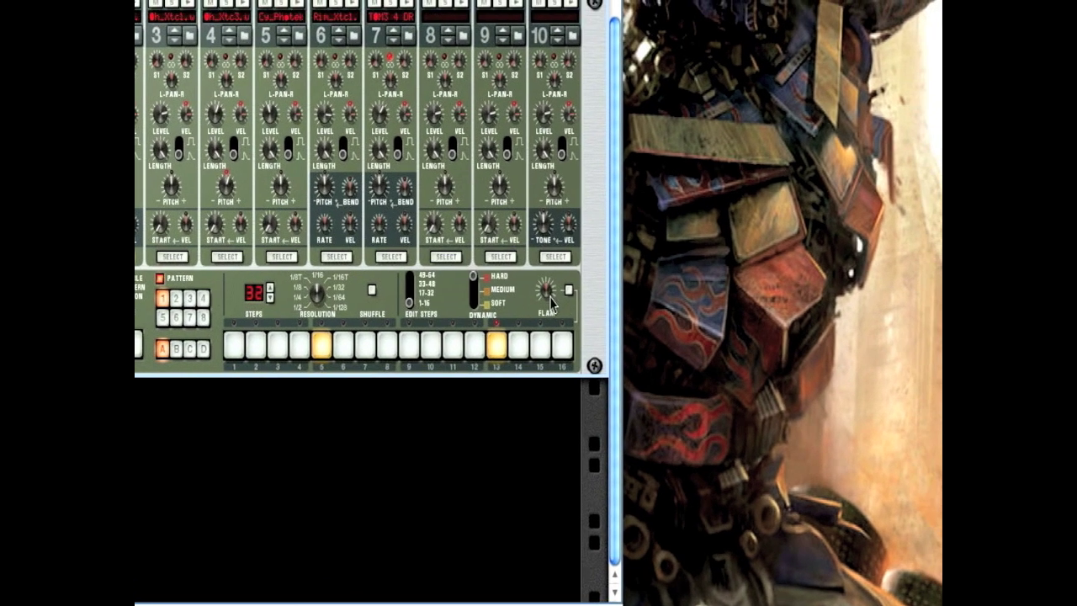
left_click_drag(591, 269, 596, 249)
left_click_drag(543, 286, 544, 300)
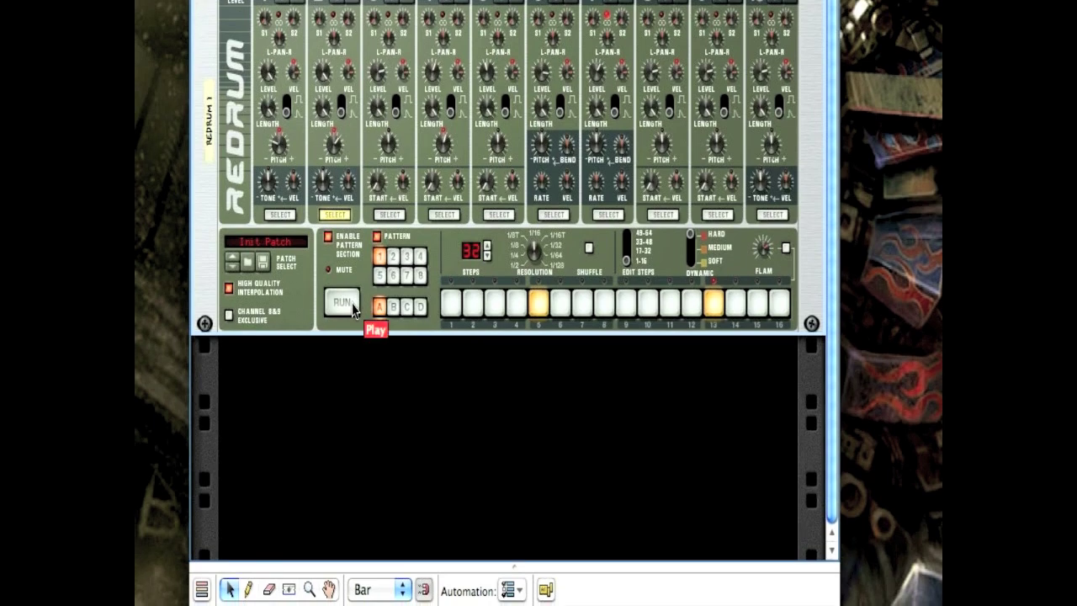
left_click(352, 307)
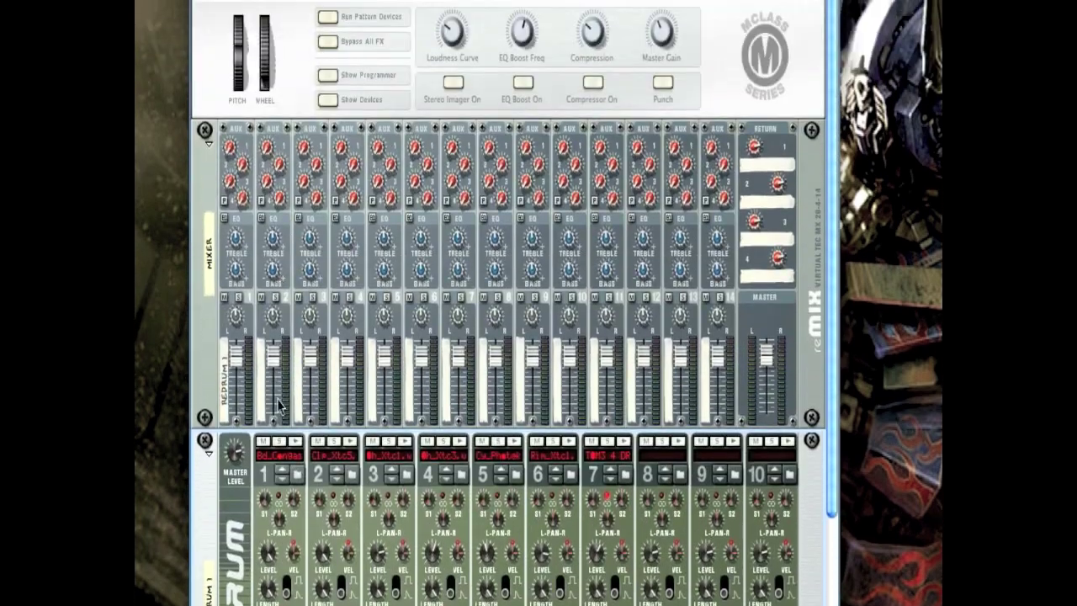
Mute drum 1 and play the pattern without it.
scroll(281, 406, "down", 5)
scroll(317, 268, "up", 2)
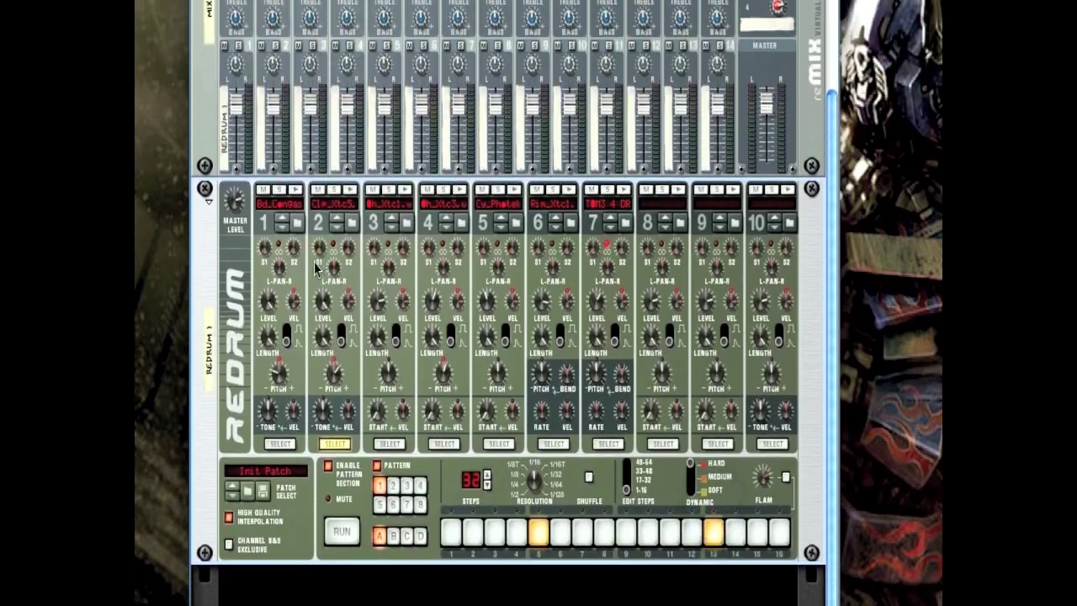
scroll(317, 267, "up", 3)
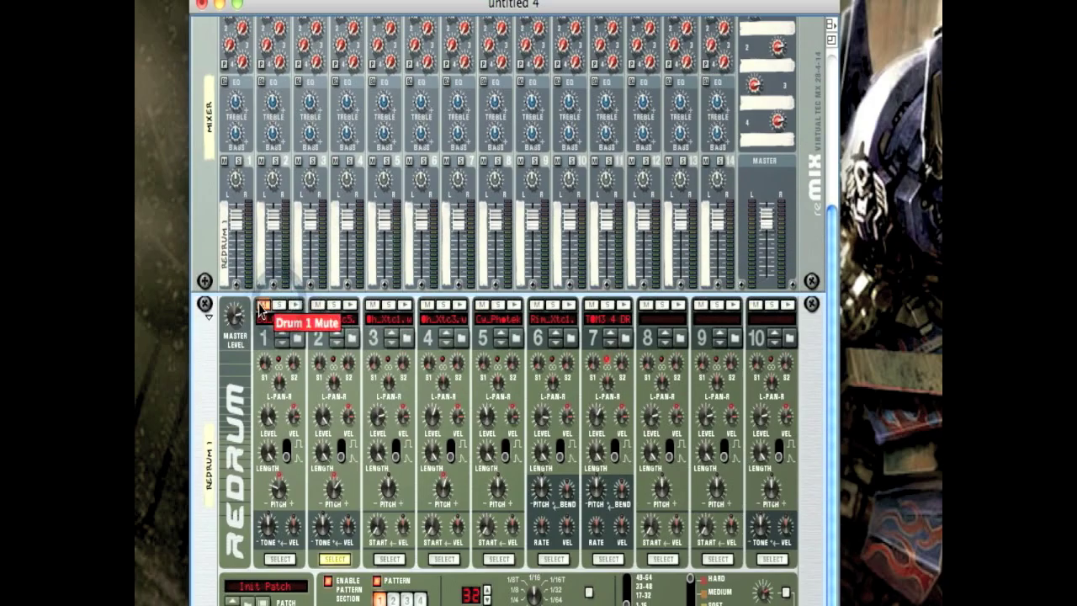
left_click(262, 305, "alt")
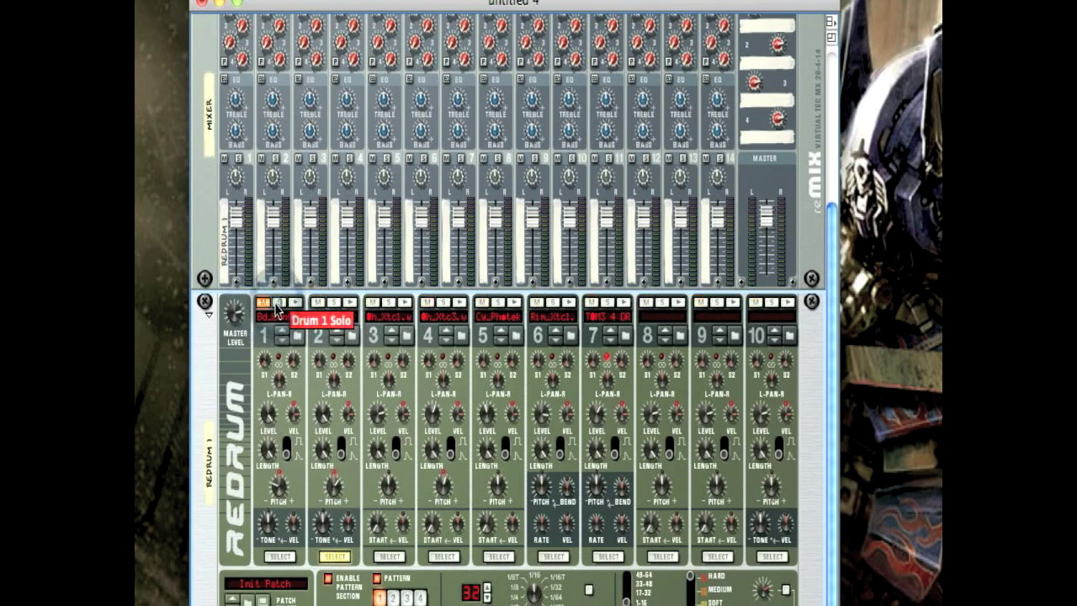
left_click(263, 305)
scroll(336, 362, "down", 8)
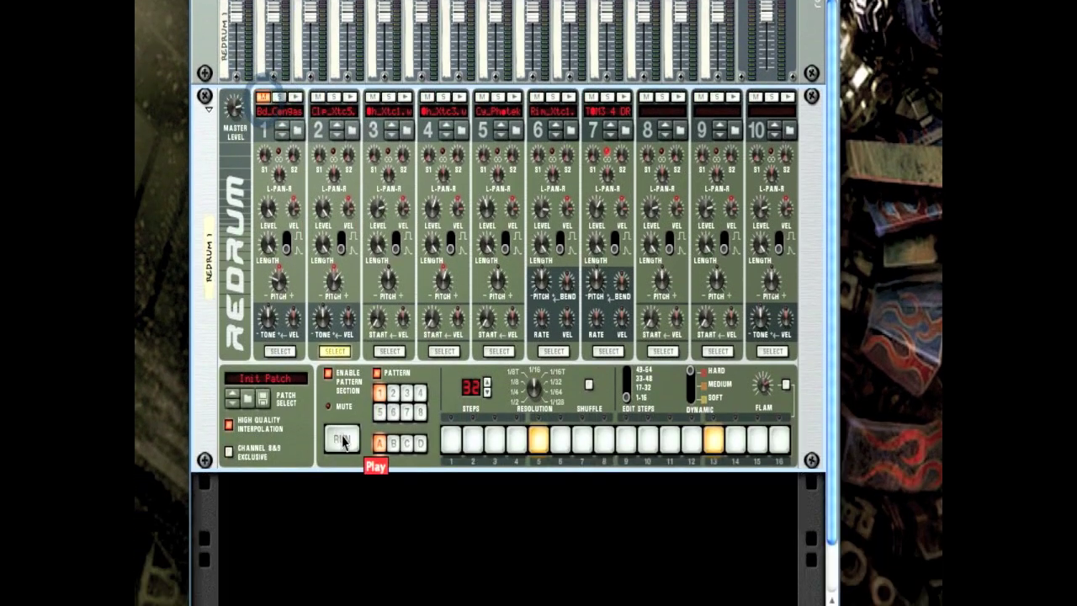
Unmute drum 1, mute drum 3 instead and play the pattern.
scroll(342, 328, "up", 8)
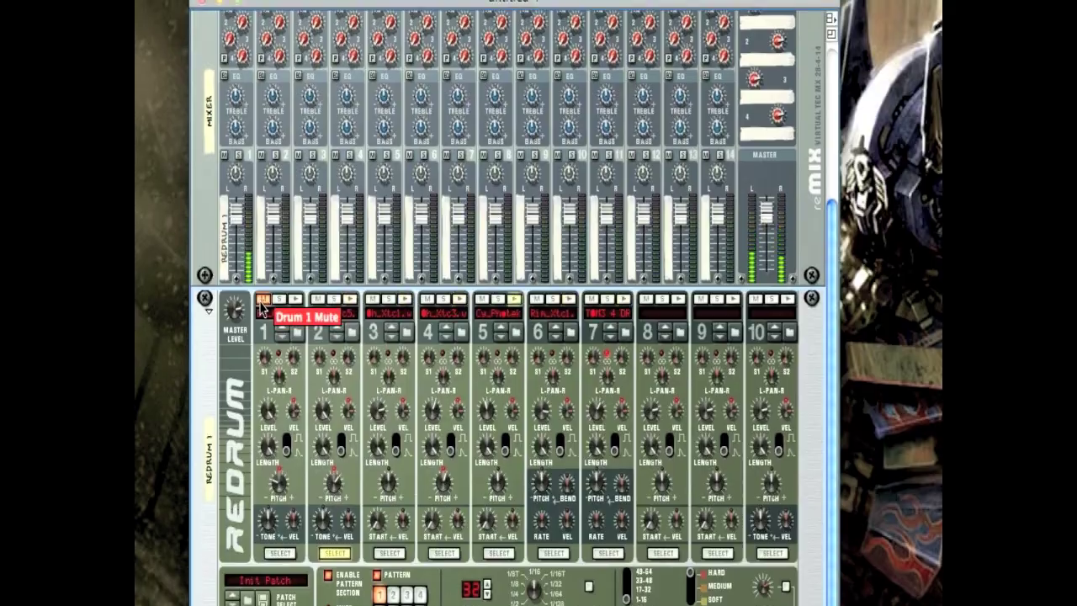
scroll(349, 308, "down", 8)
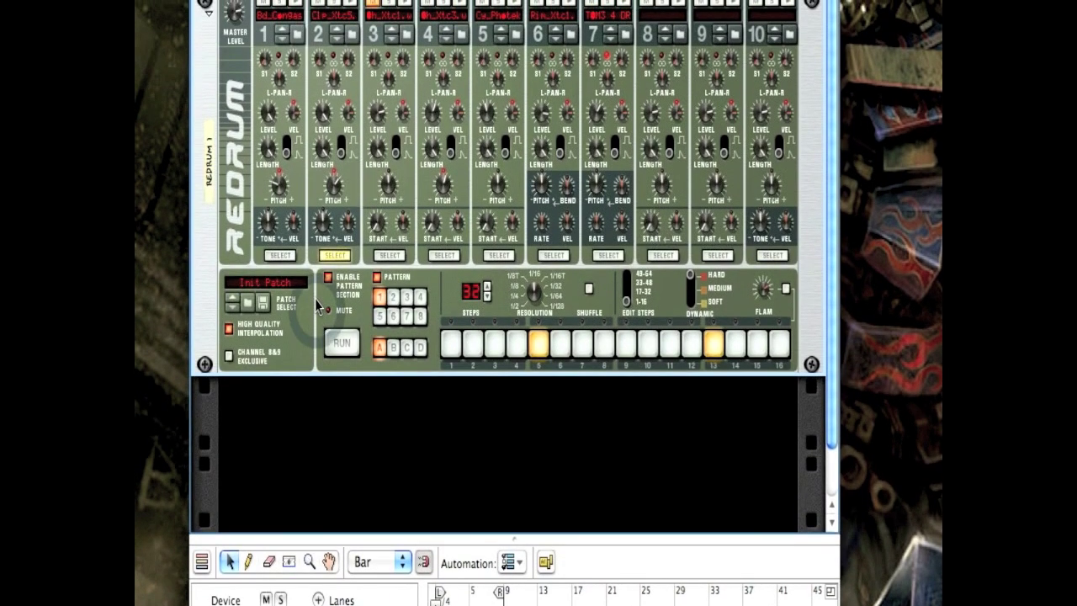
scroll(328, 308, "up", 3)
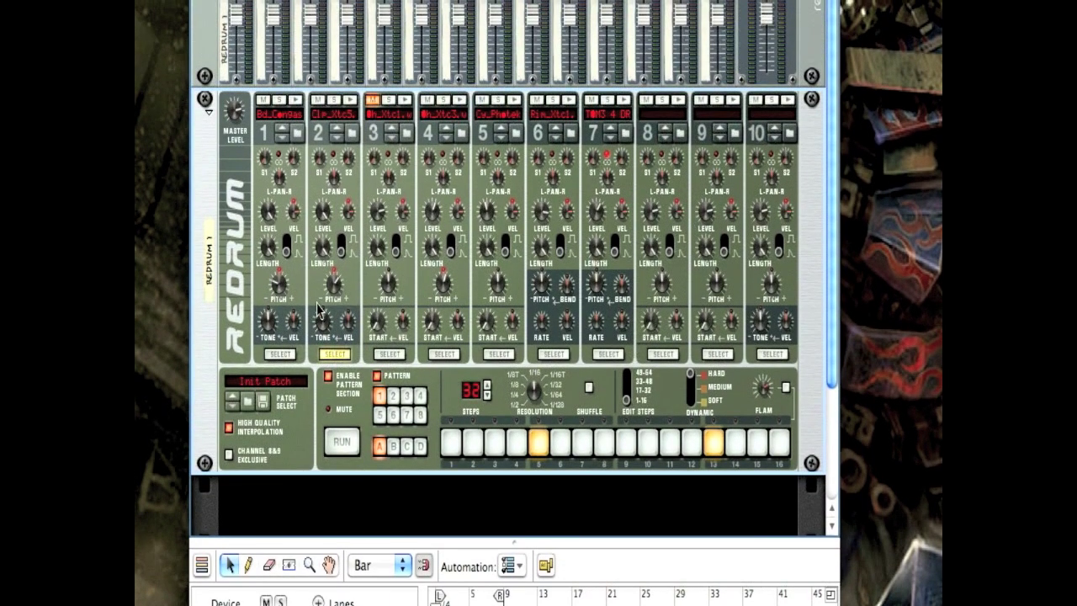